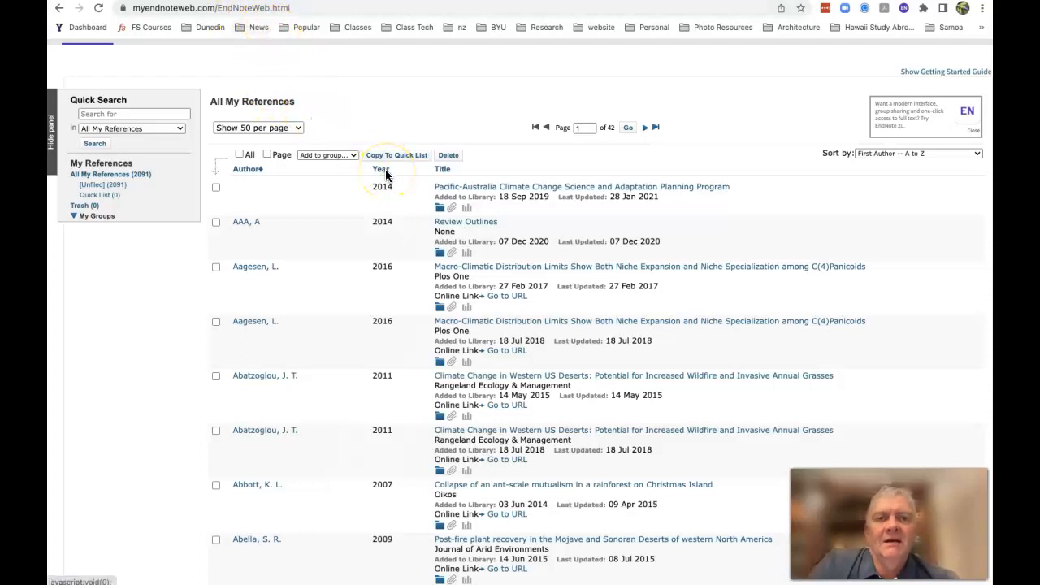
# Look through the All My References list in the online EndNote library
pyautogui.scroll(-1, 386, 175)
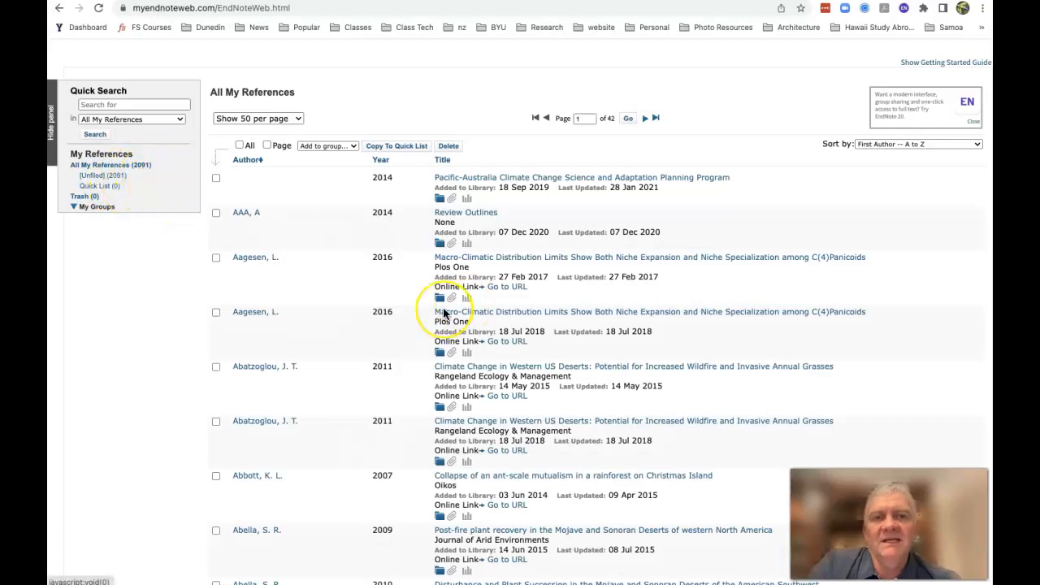
pyautogui.scroll(-1, 444, 313)
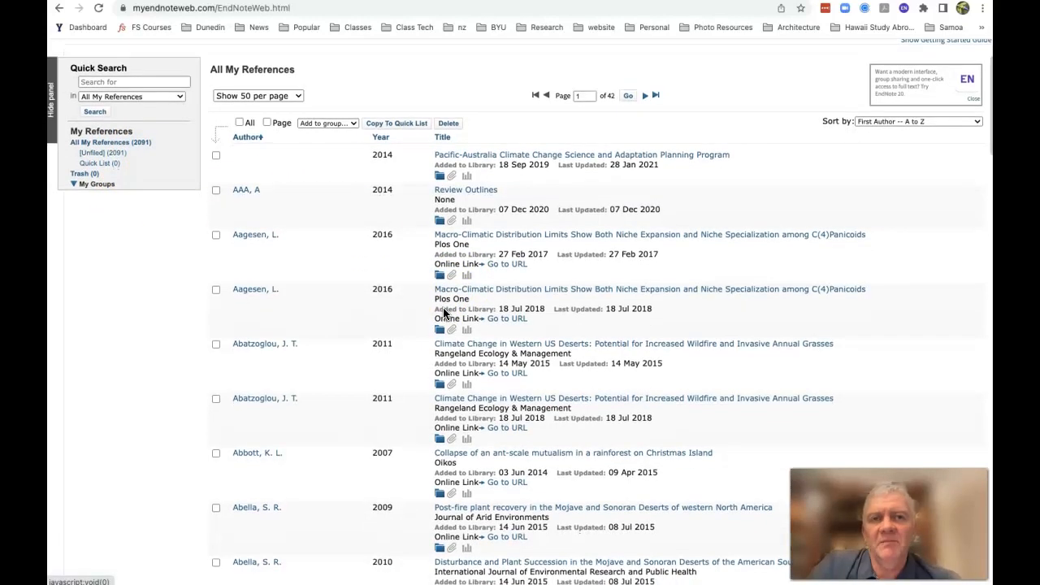
pyautogui.scroll(-4, 443, 313)
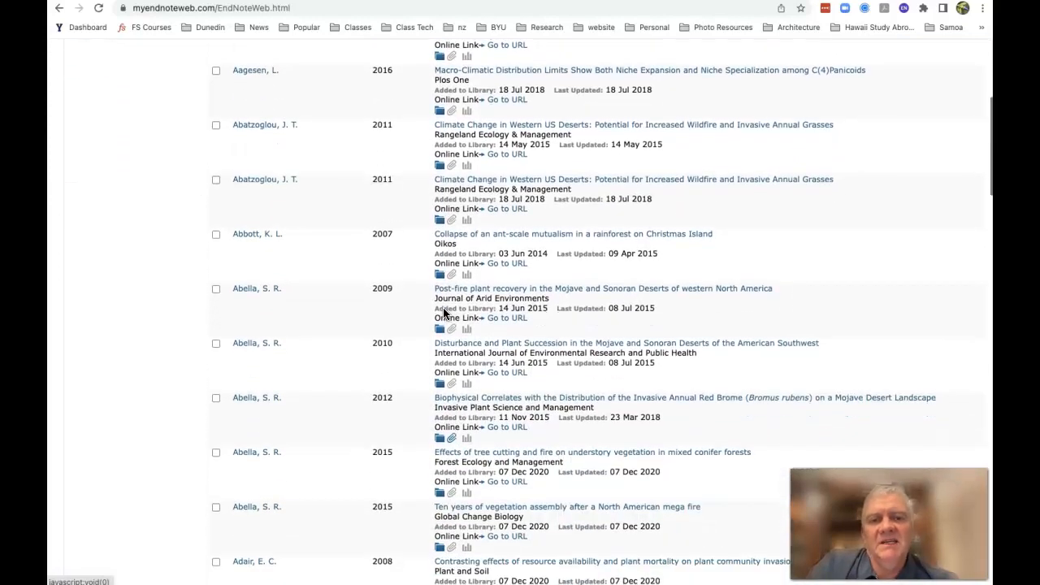
pyautogui.scroll(7, 444, 313)
pyautogui.scroll(1, 443, 313)
pyautogui.scroll(-2, 444, 313)
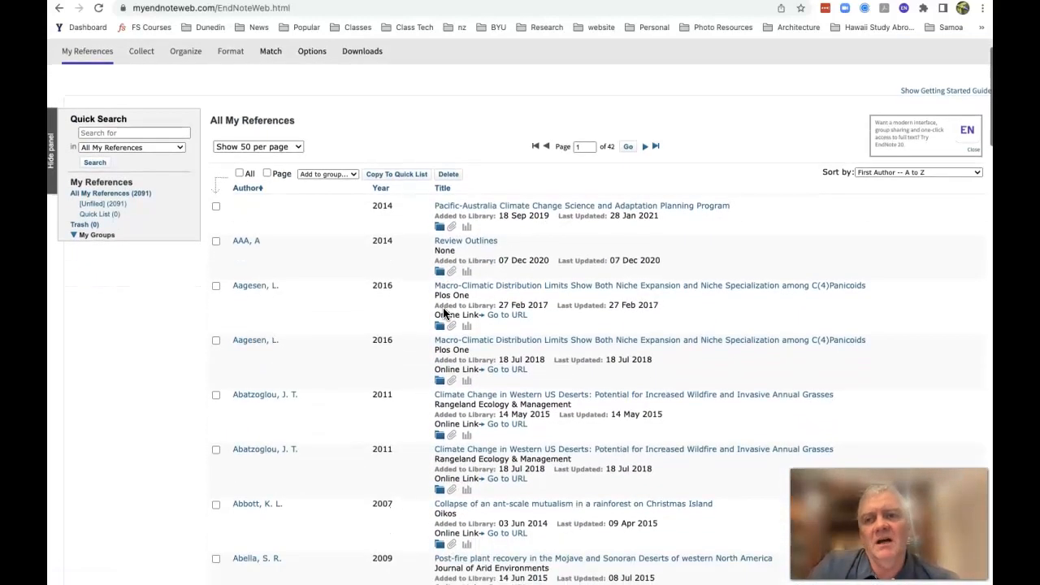
pyautogui.scroll(2, 443, 313)
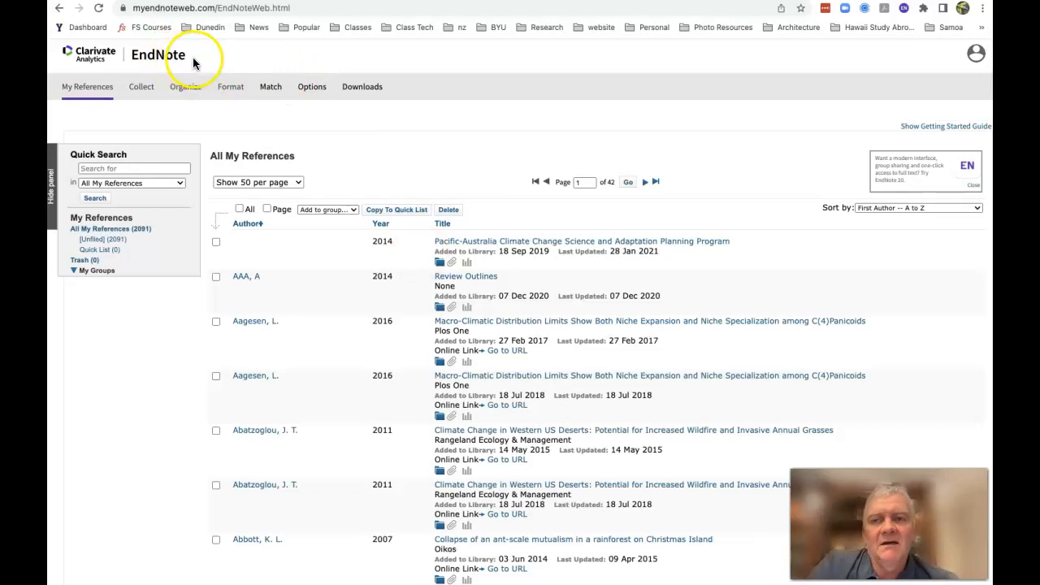
pyautogui.scroll(-3, 410, 306)
pyautogui.scroll(-3, 410, 306)
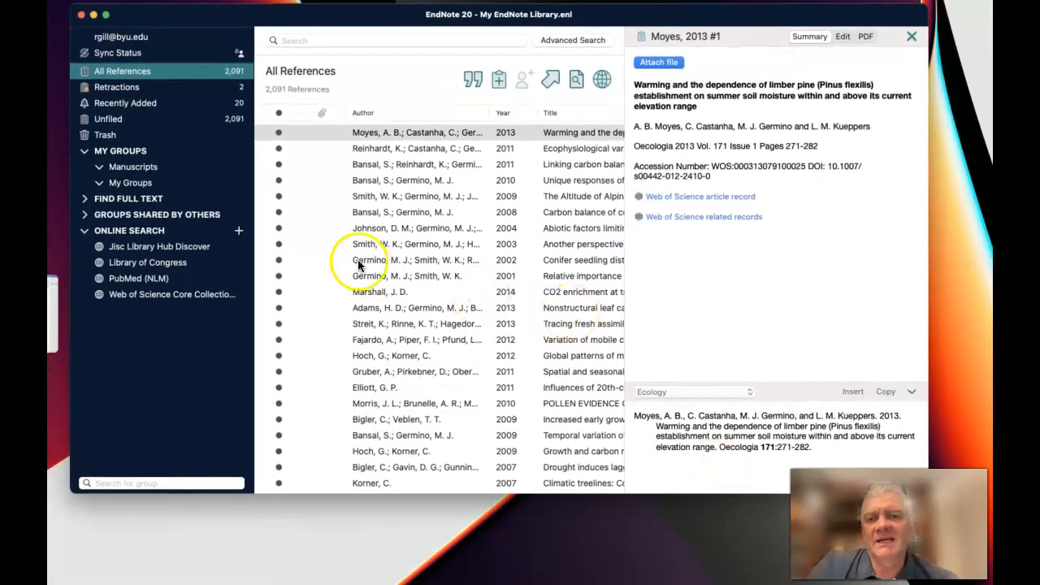
# Switch to the EndNote 20 desktop library, sort all references by author, and look through the list
pyautogui.click(189, 57)
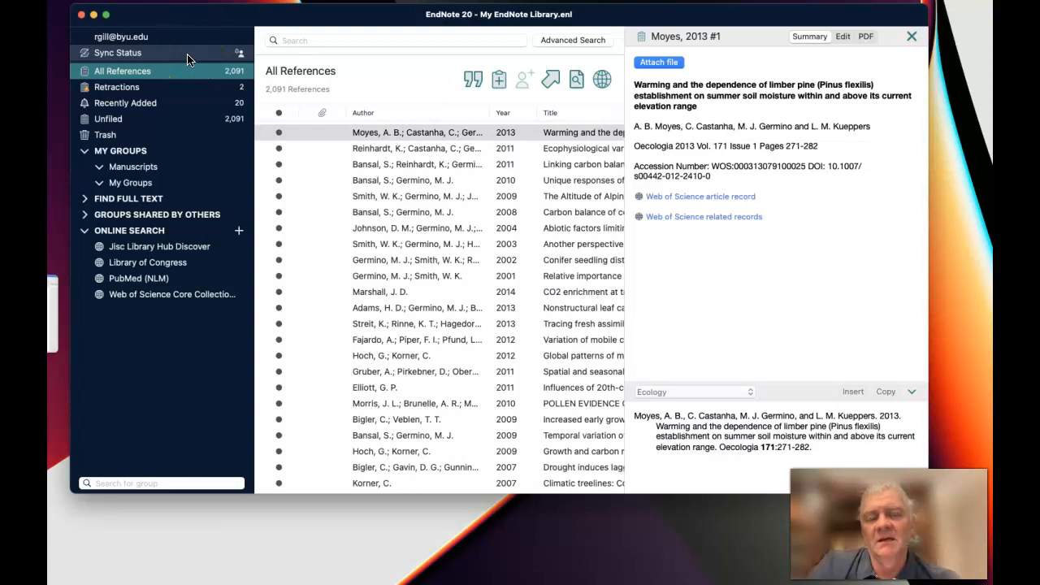
pyautogui.scroll(-1, 365, 303)
pyautogui.scroll(1, 366, 303)
pyautogui.hscroll(1, 366, 303)
pyautogui.click(390, 113)
pyautogui.scroll(-8, 370, 325)
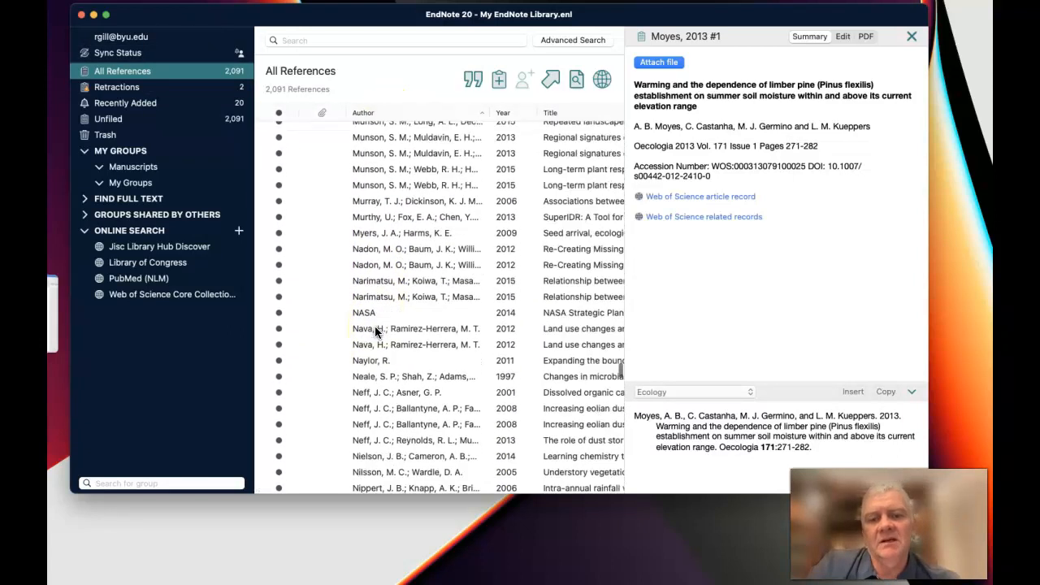
pyautogui.scroll(10, 375, 331)
pyautogui.scroll(5, 375, 326)
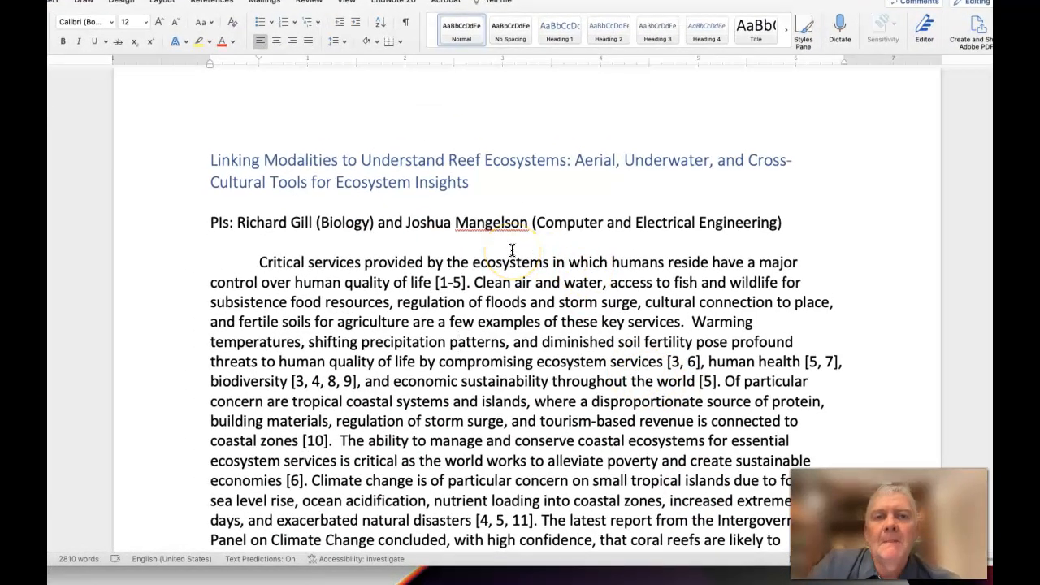
# Switch to the 2023 Sant Application document in Word and review its text, numbered citations and figures
pyautogui.scroll(-2, 512, 249)
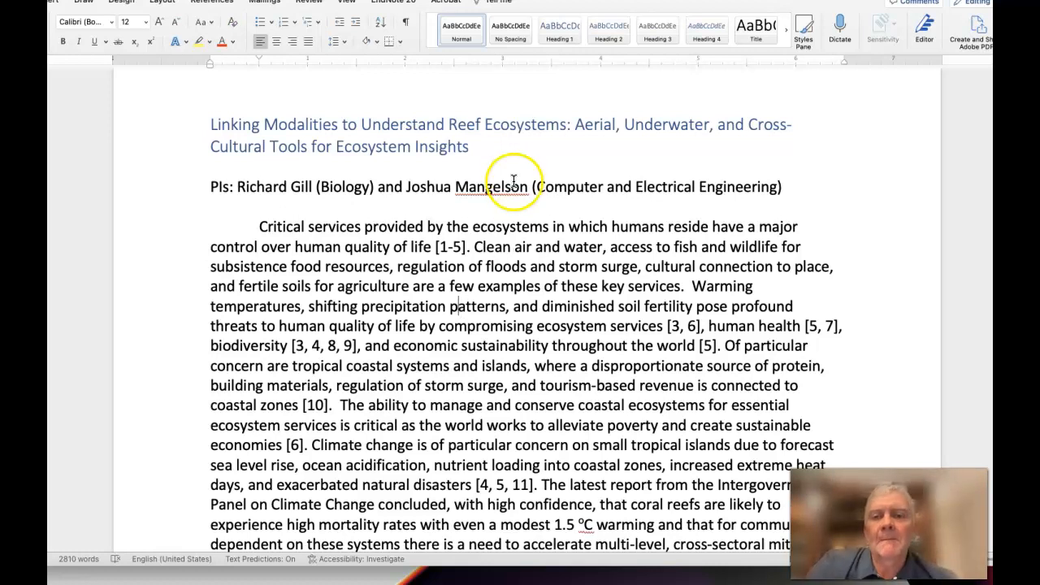
pyautogui.scroll(-2, 333, 349)
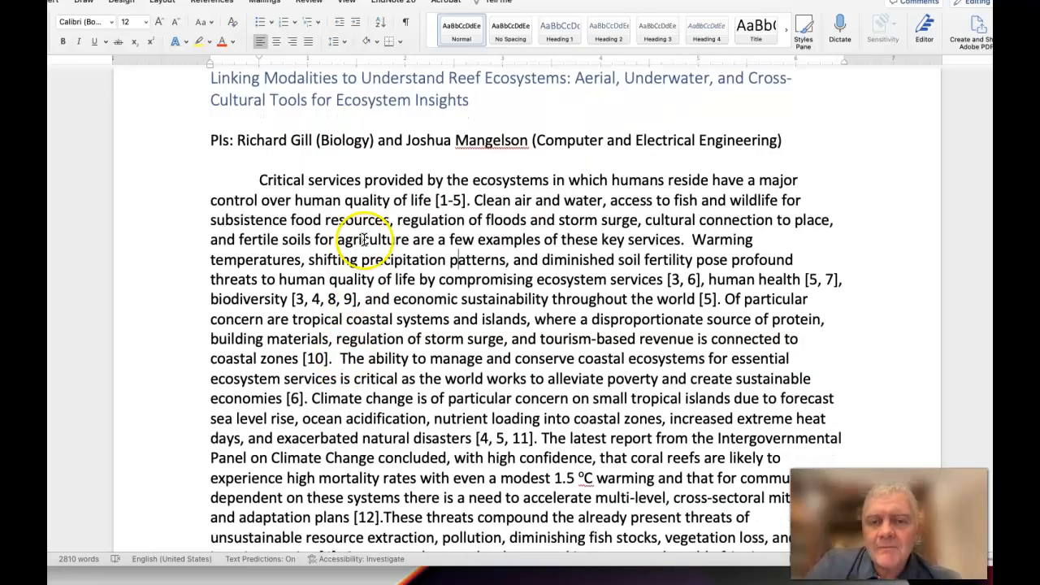
pyautogui.scroll(-10, 258, 377)
pyautogui.scroll(-20, 260, 382)
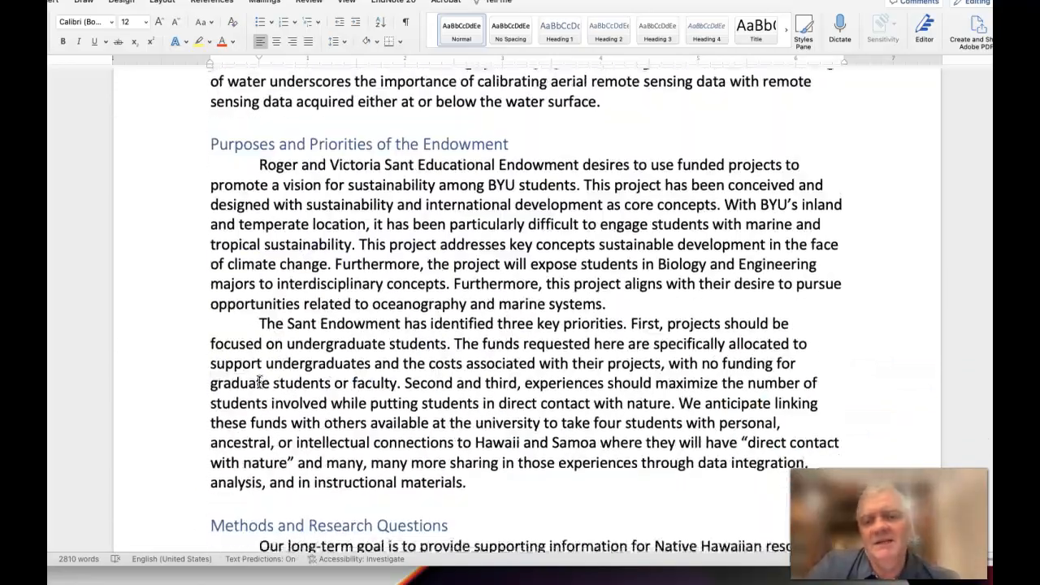
pyautogui.scroll(20, 259, 382)
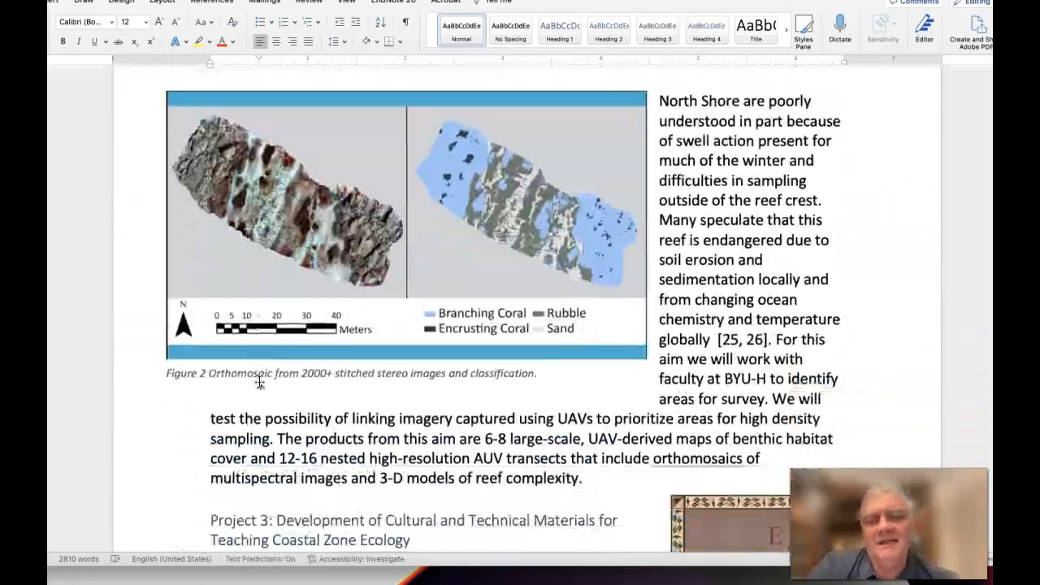
pyautogui.scroll(15, 260, 381)
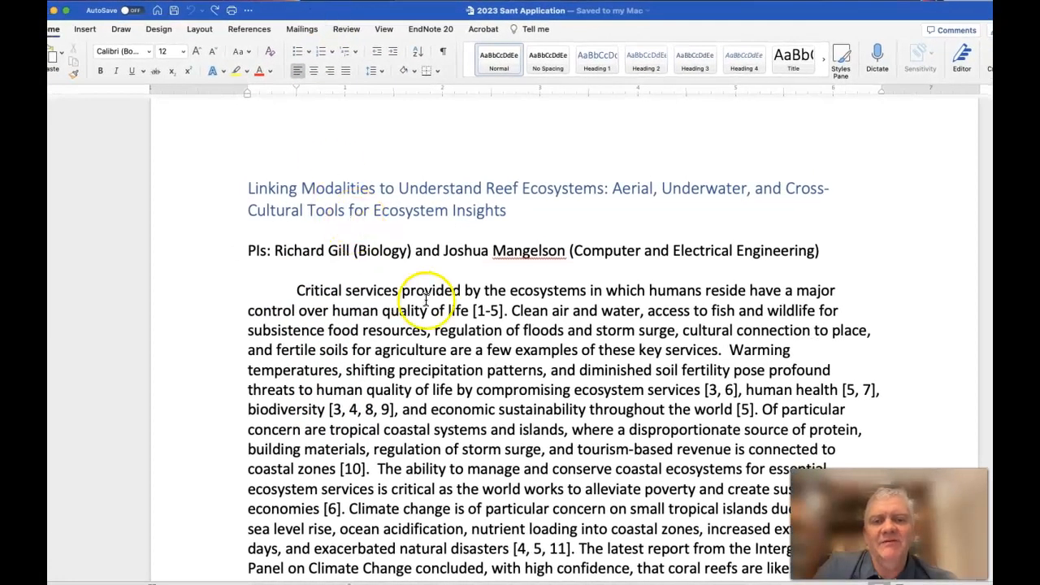
# Search the EndNote library for "ecosystem services" from the Word document to add a reference at the [1-5] citation in the first paragraph
pyautogui.click(478, 311)
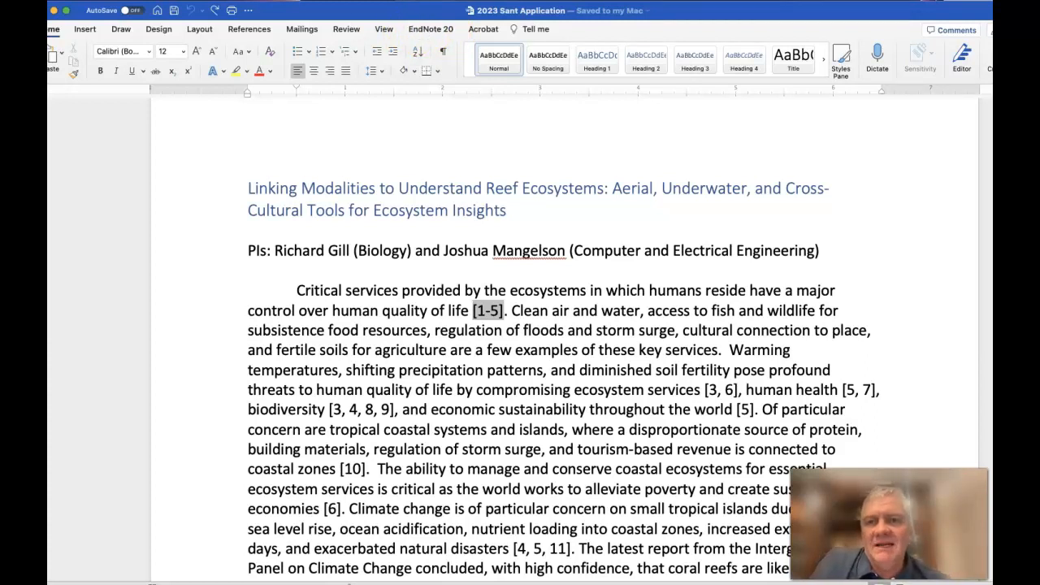
pyautogui.click(432, 31)
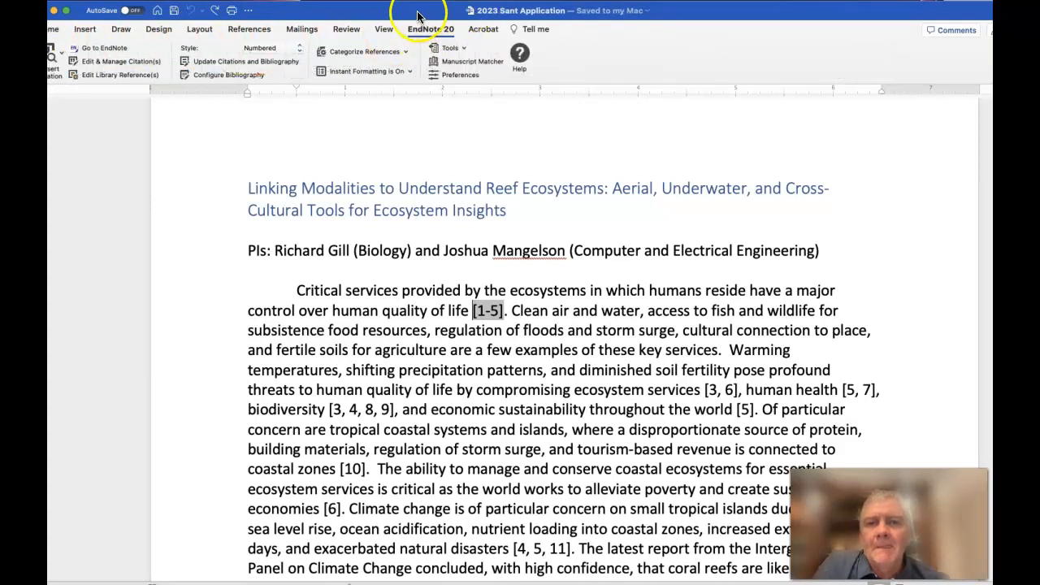
pyautogui.moveTo(413, 11); pyautogui.dragTo(458, 9)
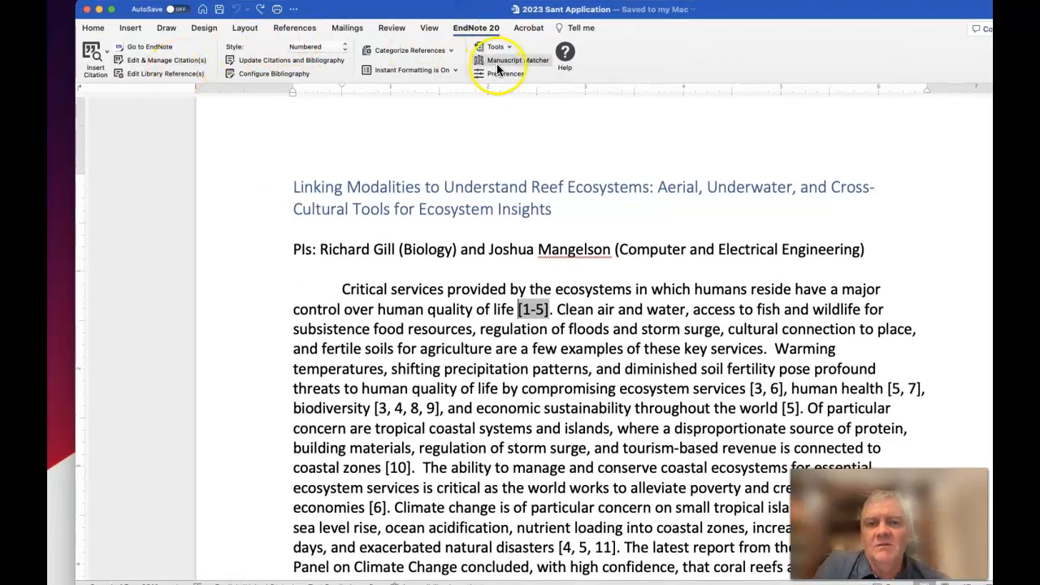
pyautogui.moveTo(466, 17); pyautogui.dragTo(441, 18)
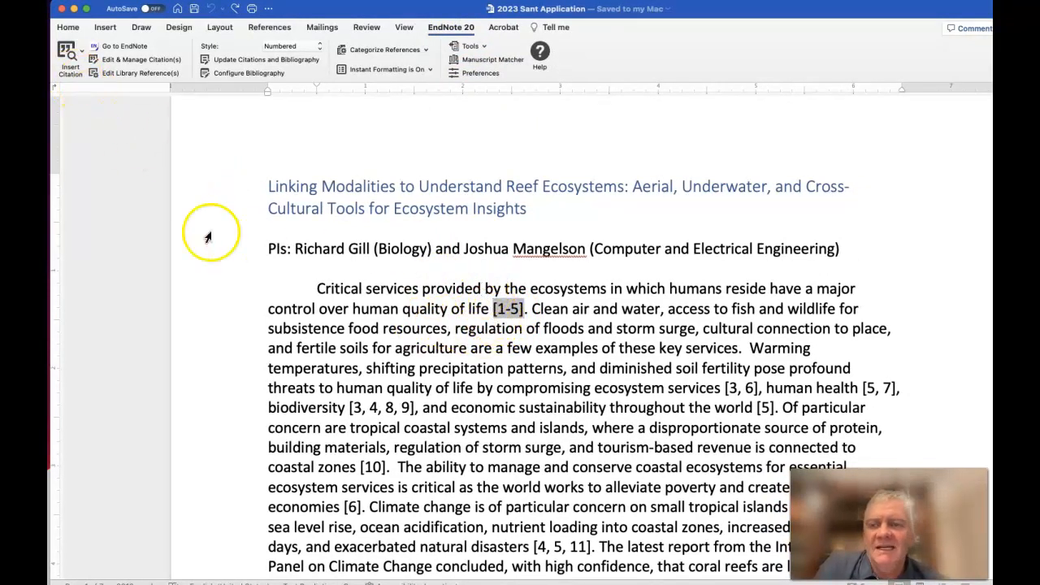
pyautogui.click(69, 54)
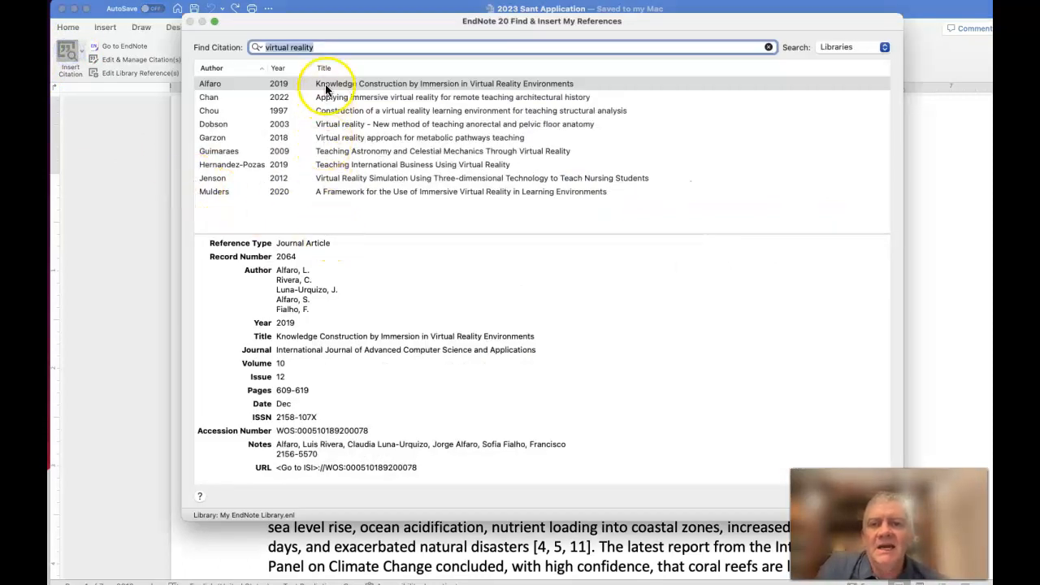
pyautogui.click(329, 46)
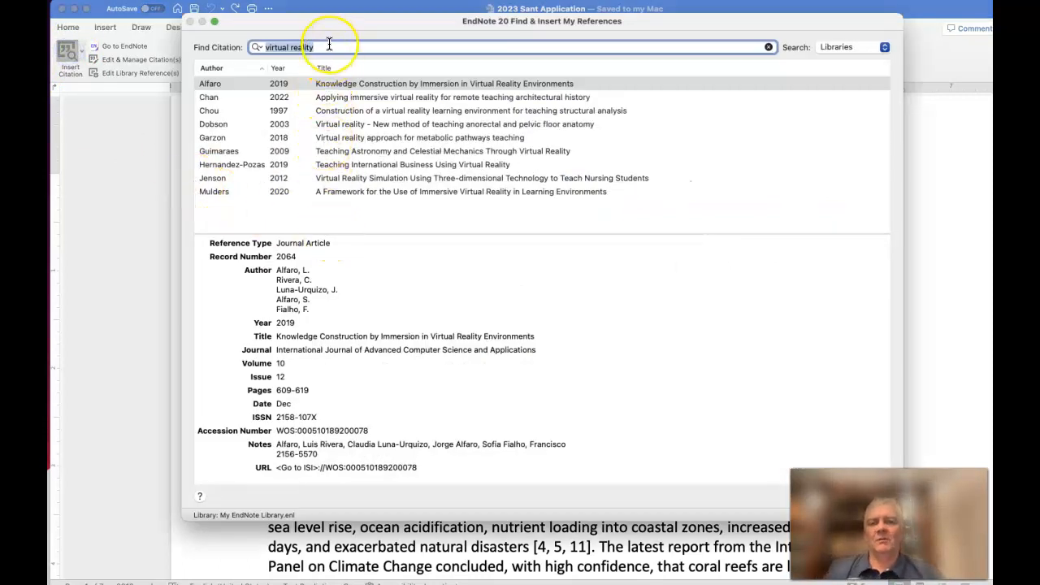
pyautogui.write('ecosystem services')
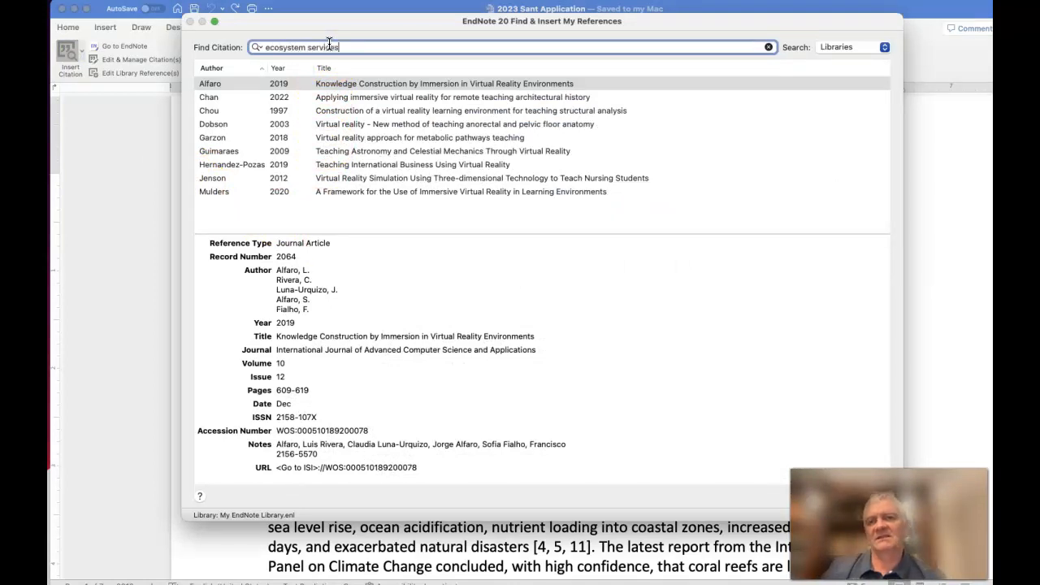
pyautogui.press('Return')
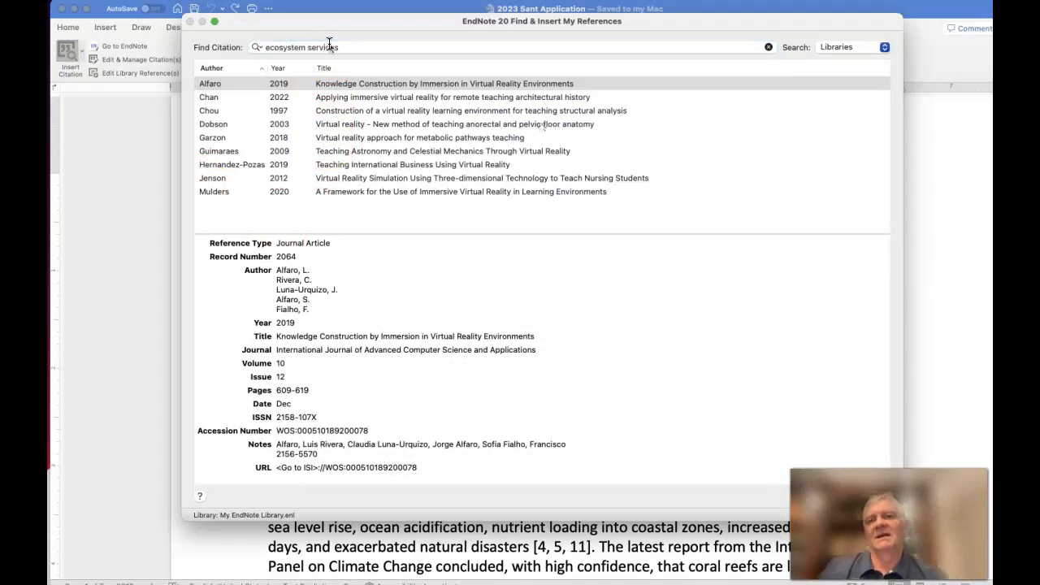
# Insert the 2013 reference "A social and ecological imperative for ecosystem-based adaptation to climate change in the Pacific Islands" at the [1-5] citation
pyautogui.scroll(-10, 376, 130)
pyautogui.scroll(-3, 376, 128)
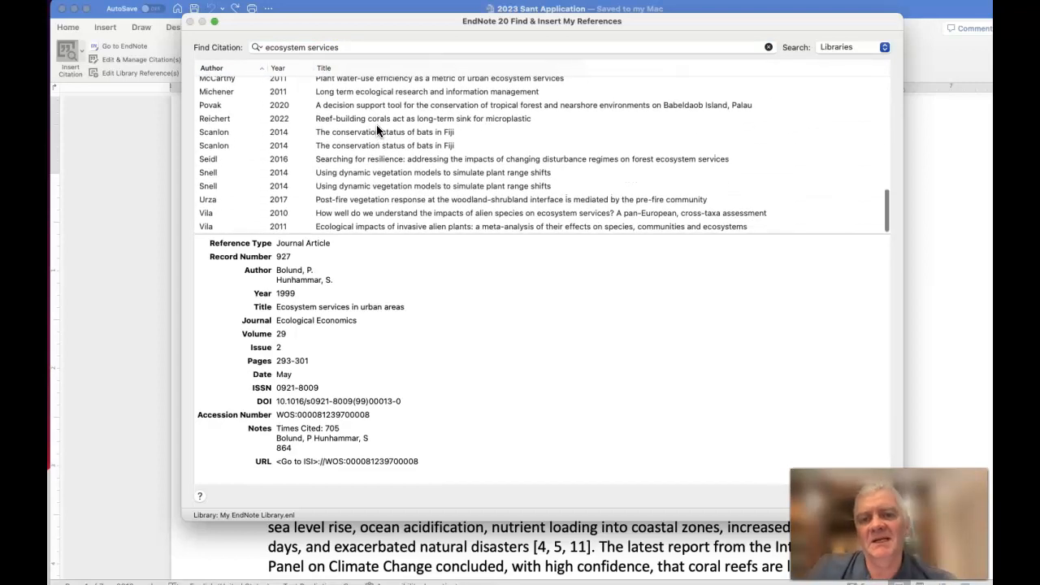
pyautogui.scroll(3, 376, 128)
pyautogui.scroll(5, 377, 130)
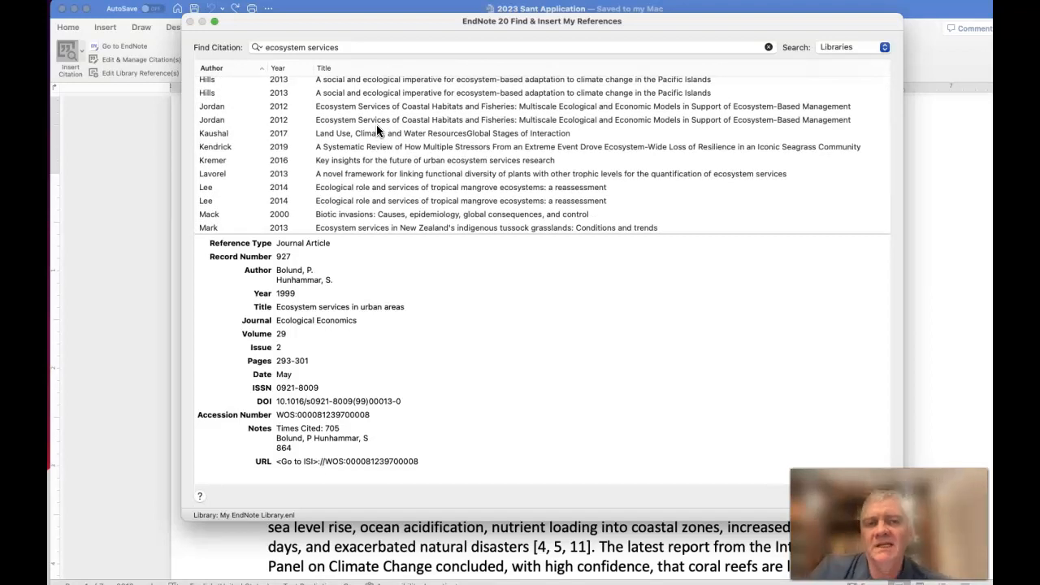
pyautogui.scroll(3, 377, 124)
pyautogui.click(361, 48)
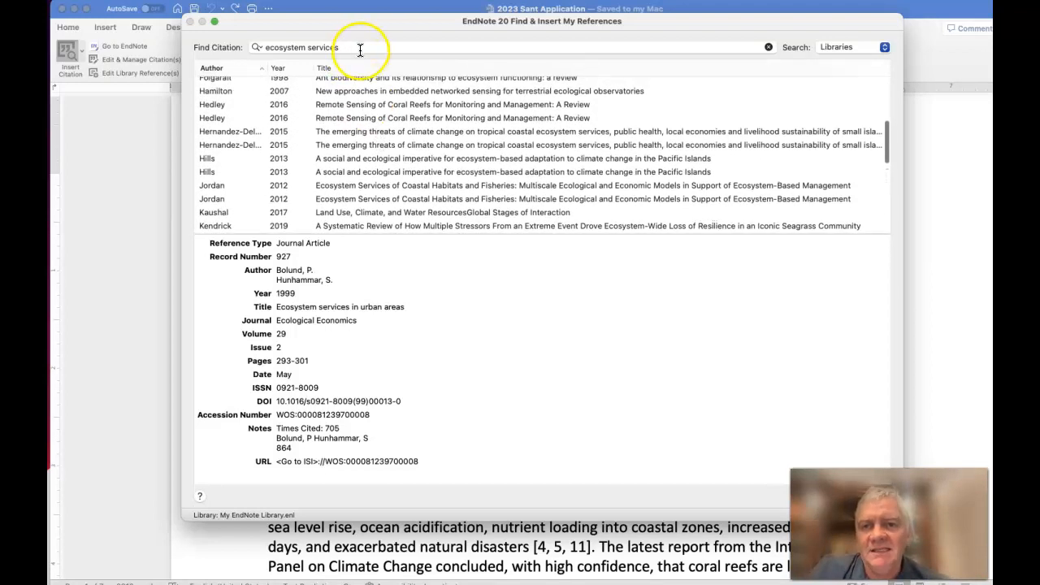
pyautogui.click(367, 47)
pyautogui.scroll(-1, 384, 156)
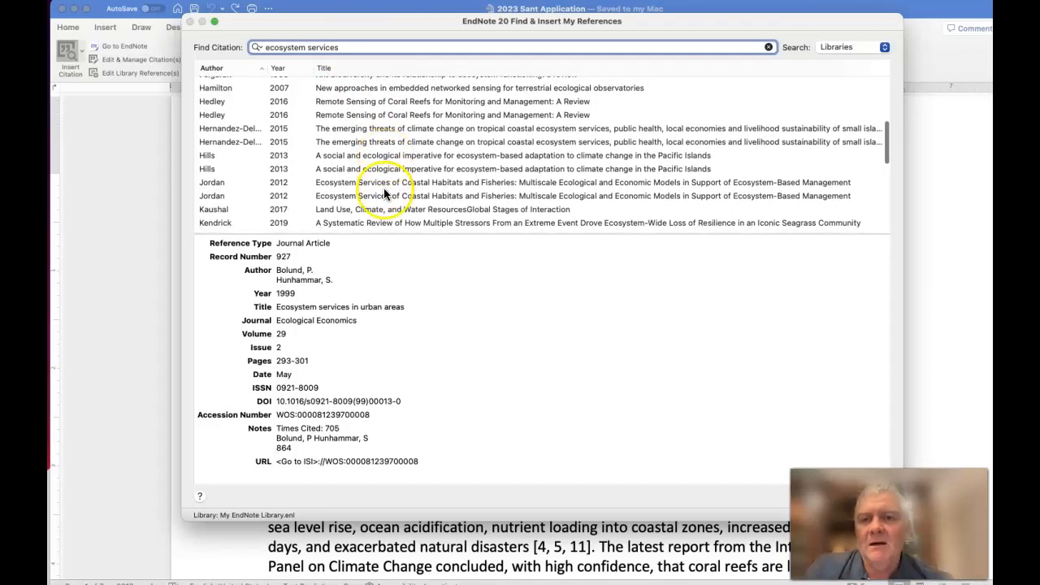
pyautogui.click(383, 155)
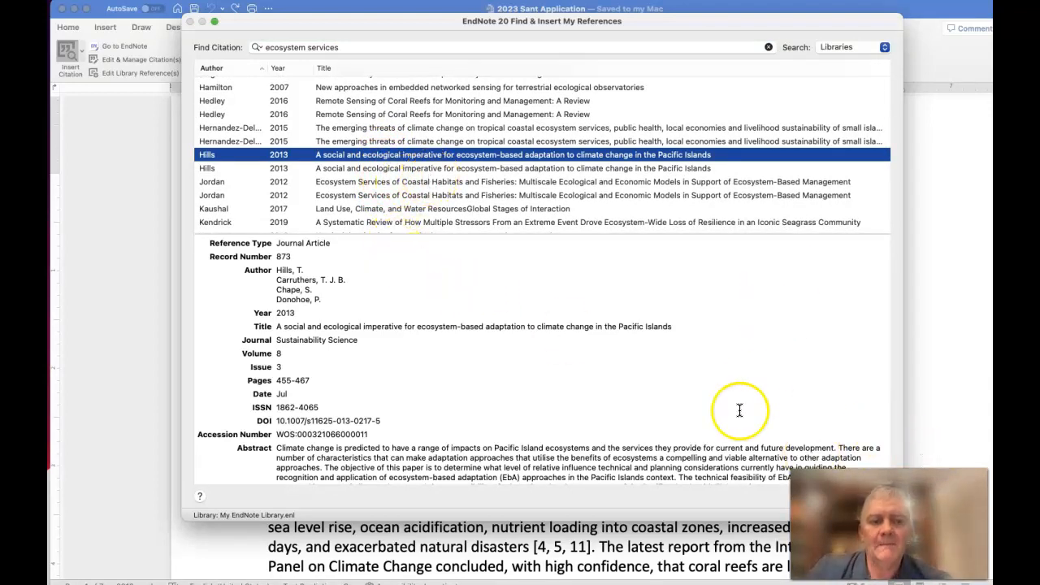
pyautogui.moveTo(700, 523); pyautogui.dragTo(700, 465)
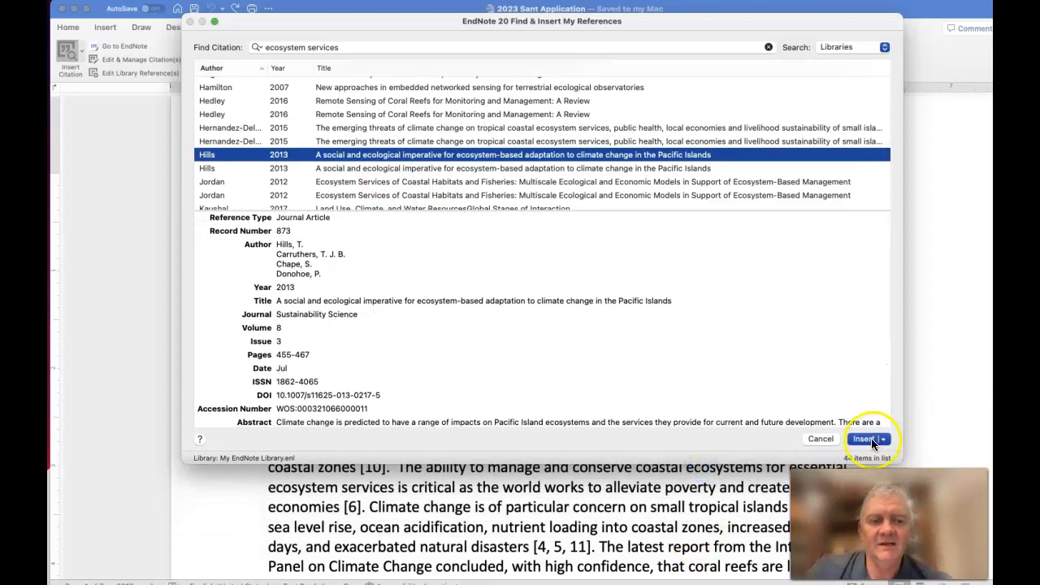
pyautogui.click(869, 439)
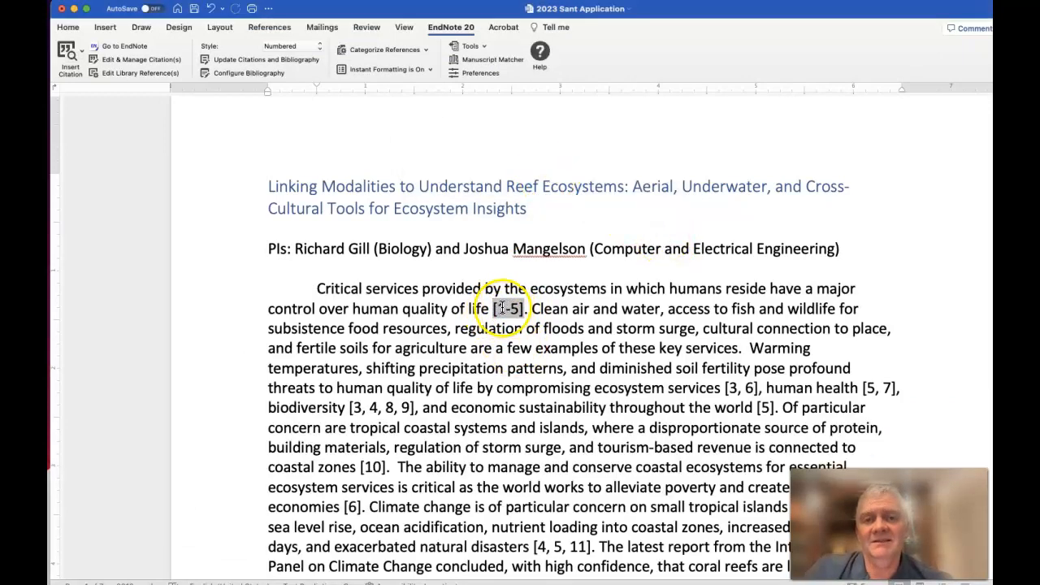
# Insert the 2021 reference "Vulnerability to watershed erosion and coastal deposition in the tropics" at the same citation
pyautogui.click(68, 59)
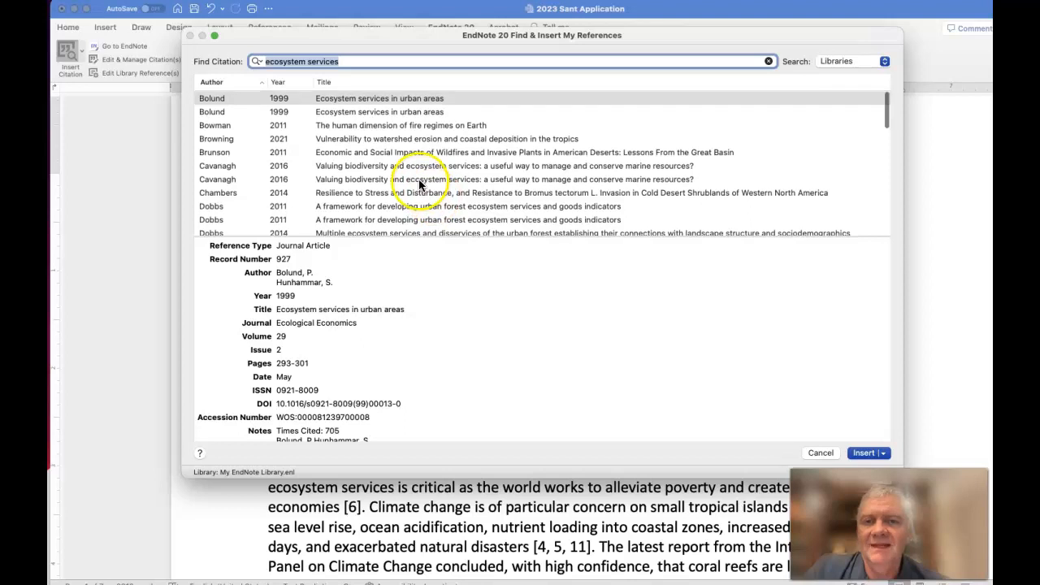
pyautogui.click(402, 139)
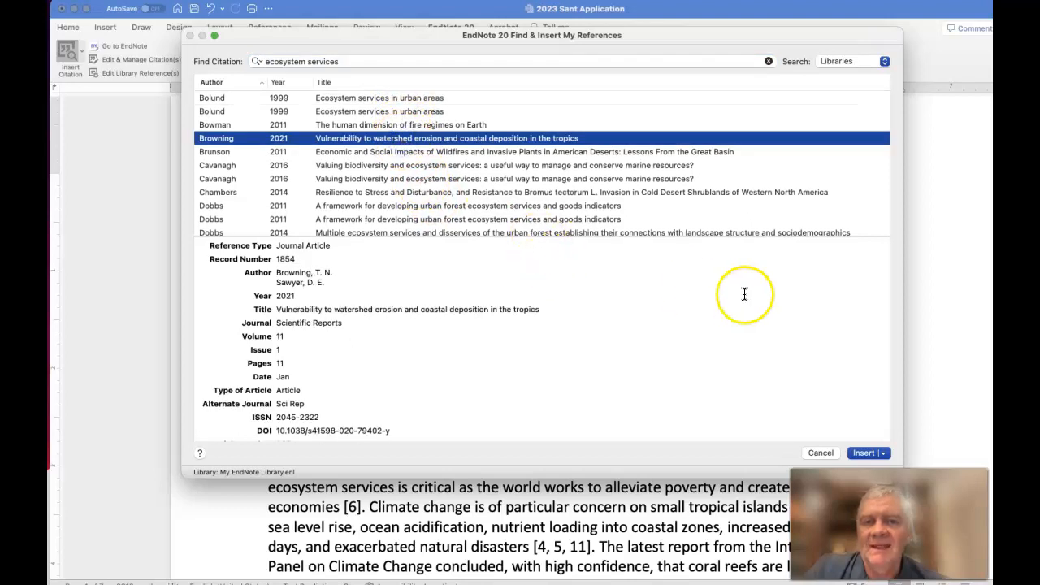
pyautogui.click(865, 452)
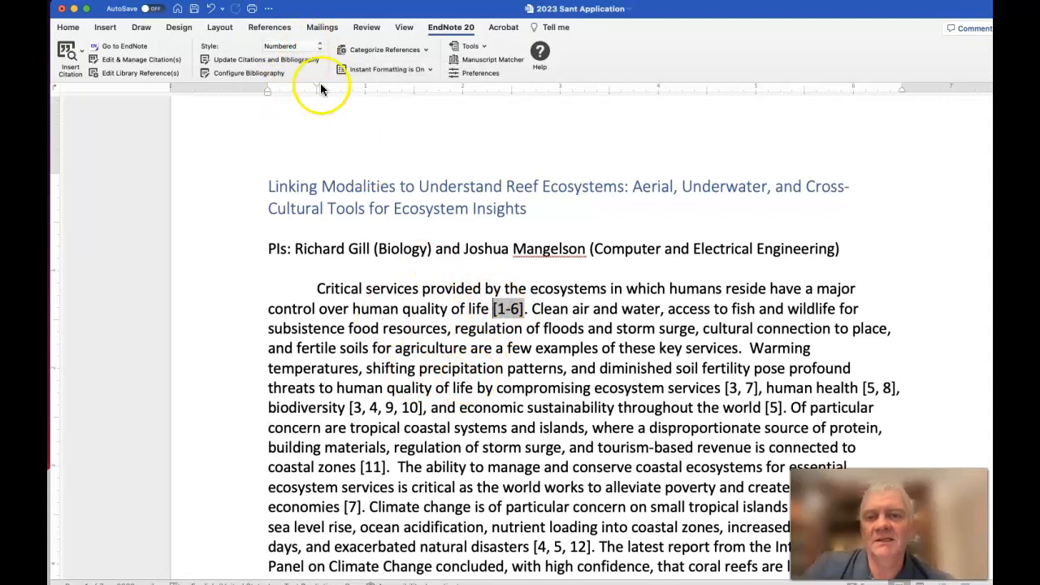
# Change the document's citation style to New Zealand J Ecology and check the reformatted citations in the first paragraph
pyautogui.click(312, 47)
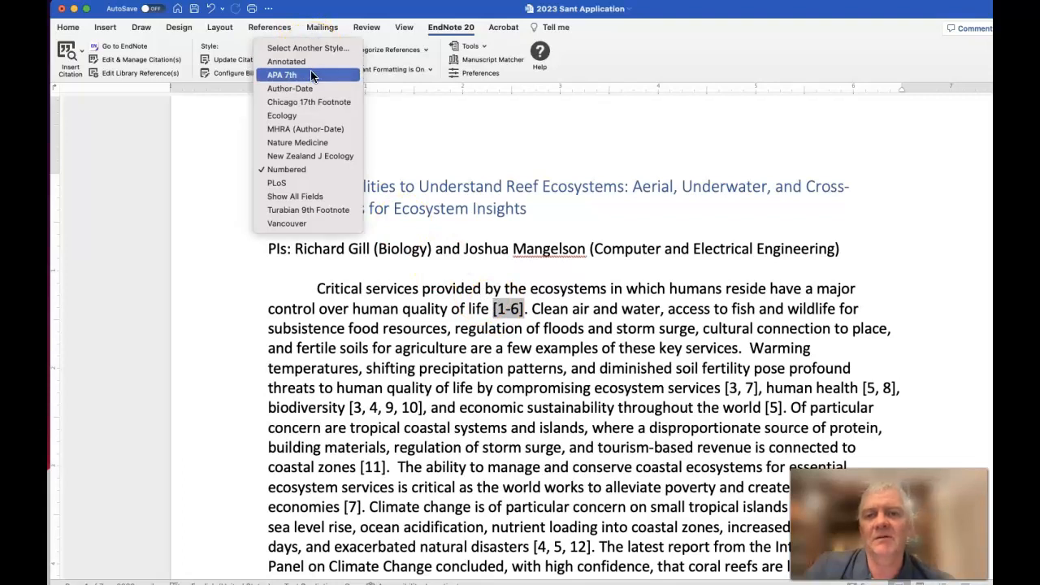
pyautogui.click(307, 156)
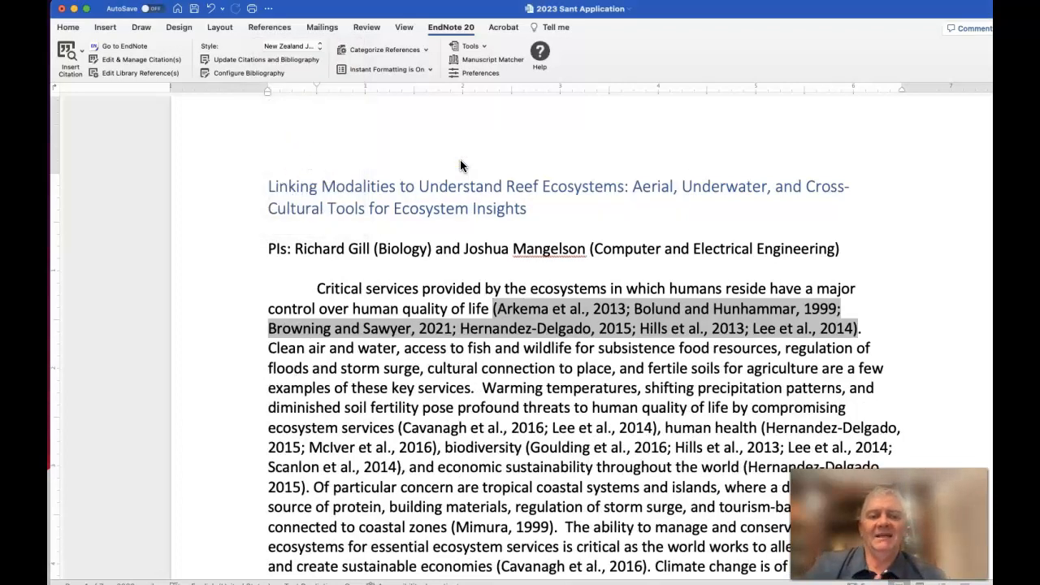
pyautogui.scroll(-2, 569, 398)
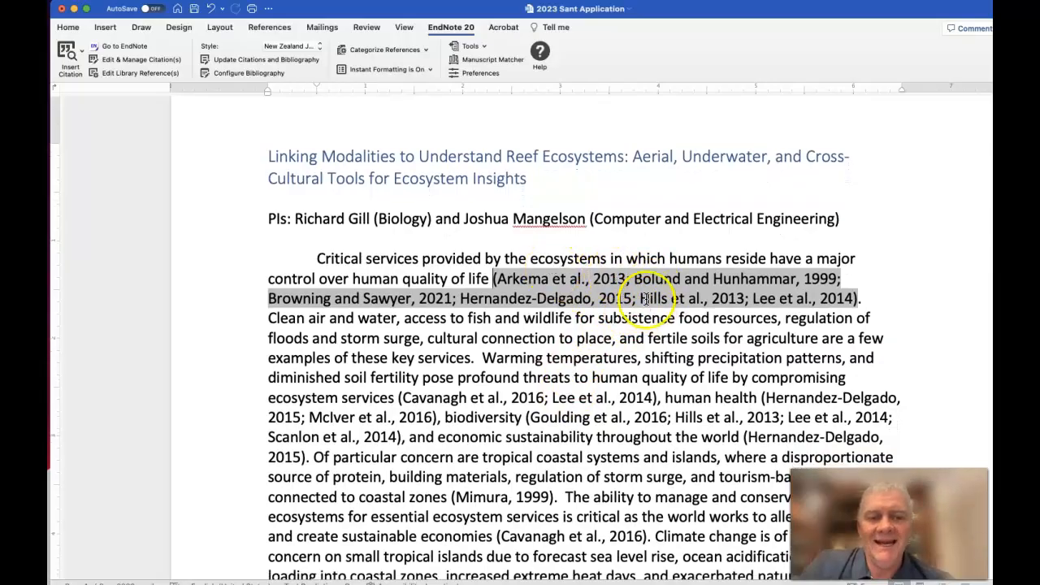
# Examine the reformatted bibliography at the end of the application and the author-year citations throughout the body text
pyautogui.scroll(-20, 649, 323)
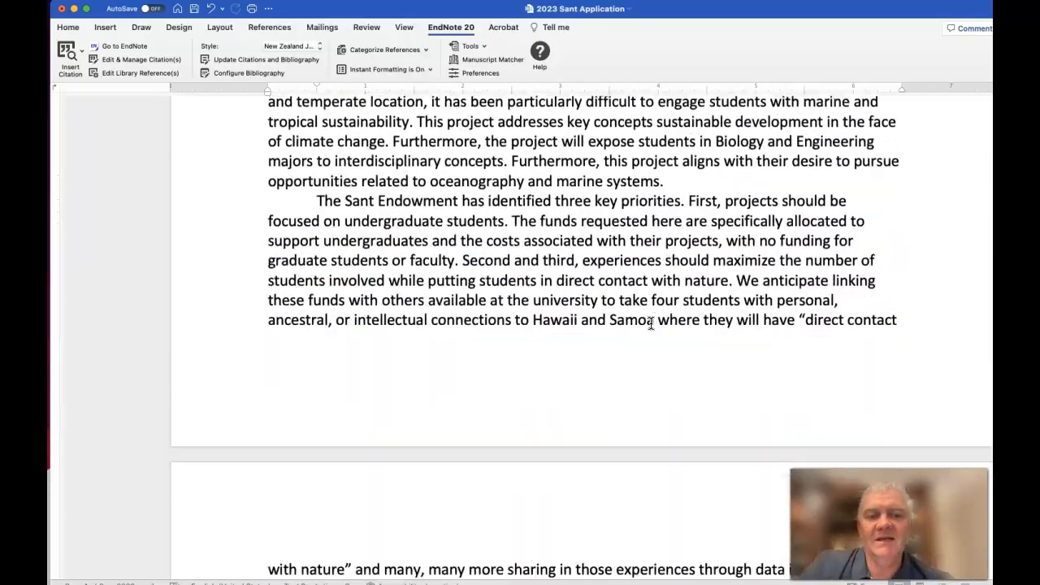
pyautogui.scroll(-20, 650, 323)
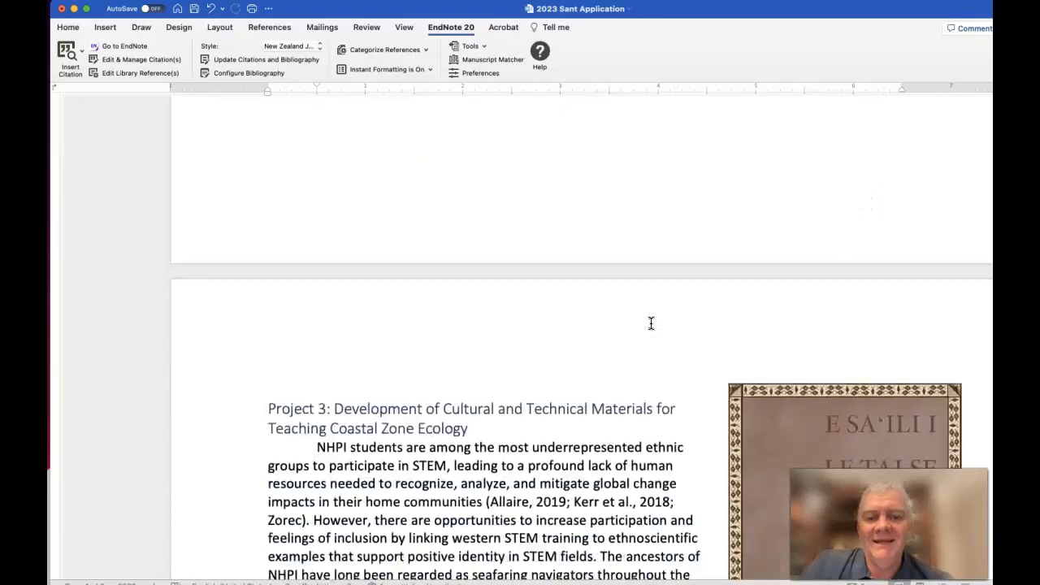
pyautogui.scroll(-18, 650, 323)
pyautogui.scroll(10, 537, 199)
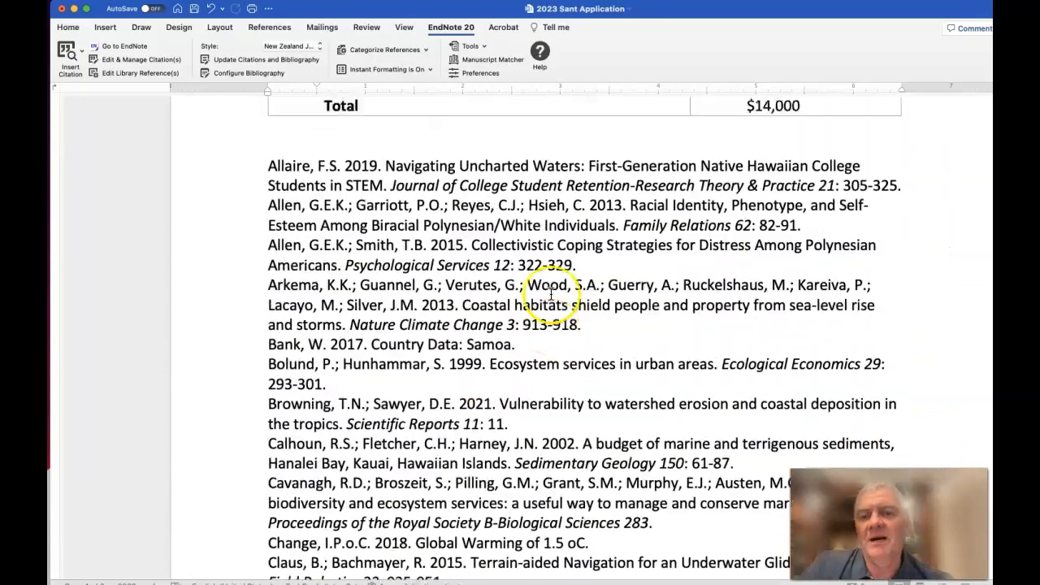
pyautogui.scroll(-12, 284, 351)
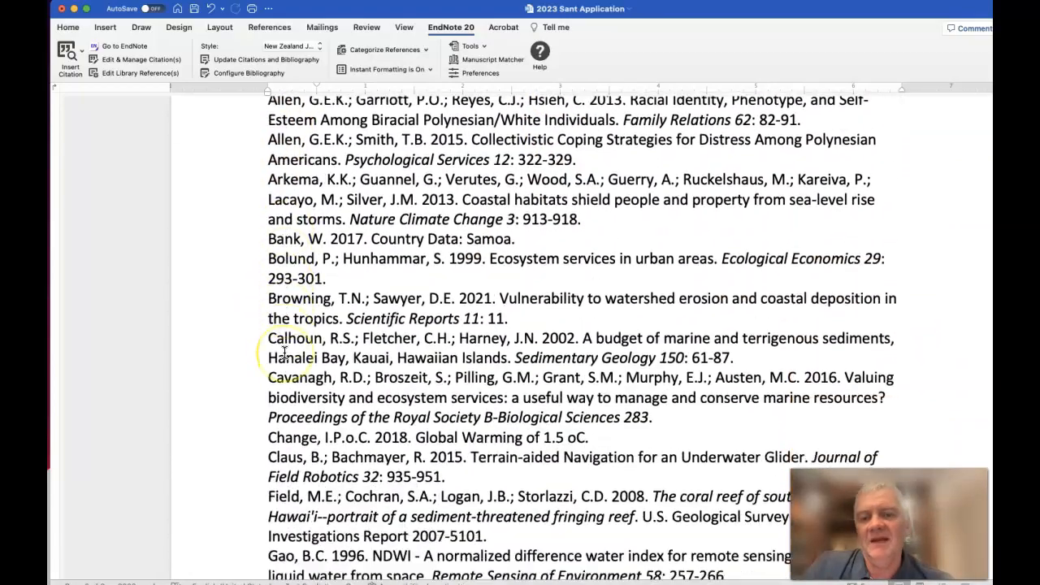
pyautogui.scroll(-15, 284, 351)
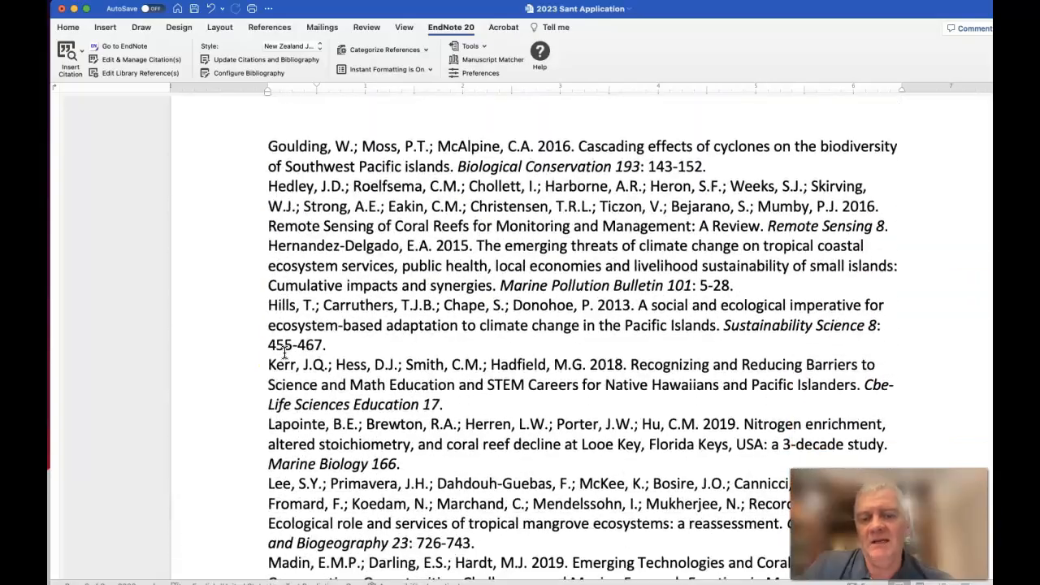
pyautogui.scroll(-4, 284, 351)
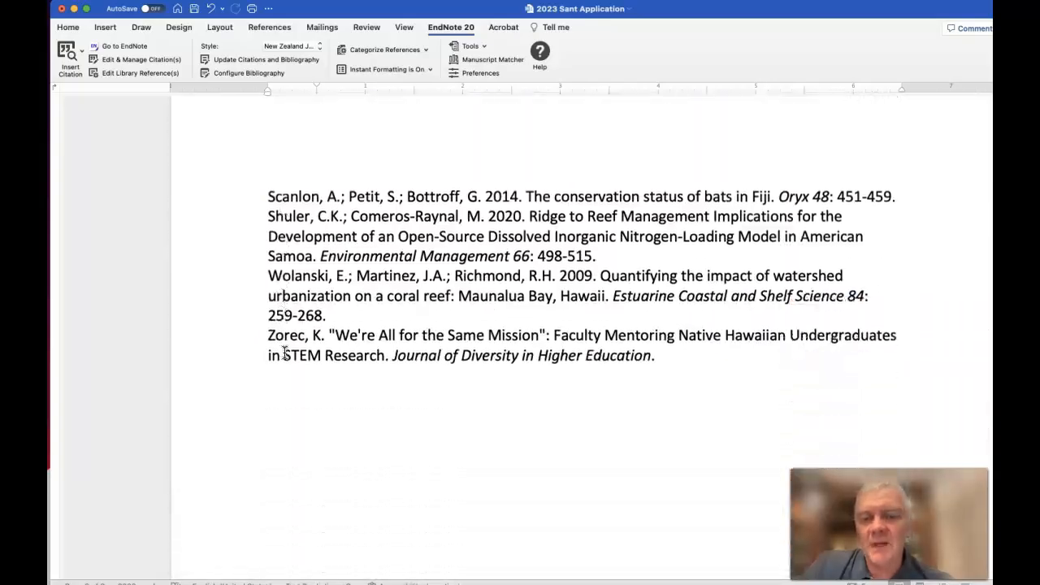
pyautogui.scroll(20, 284, 352)
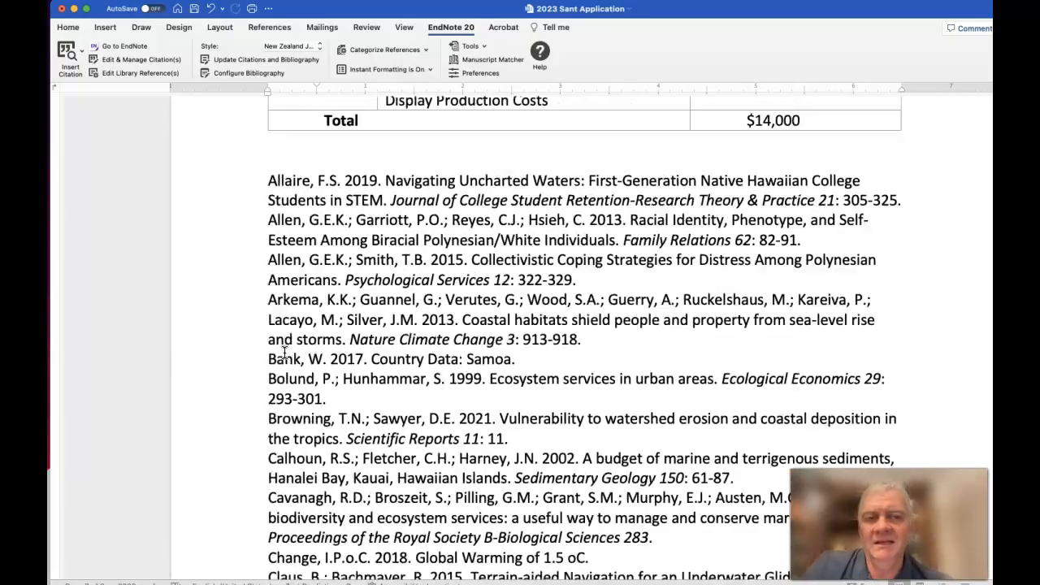
pyautogui.scroll(20, 291, 355)
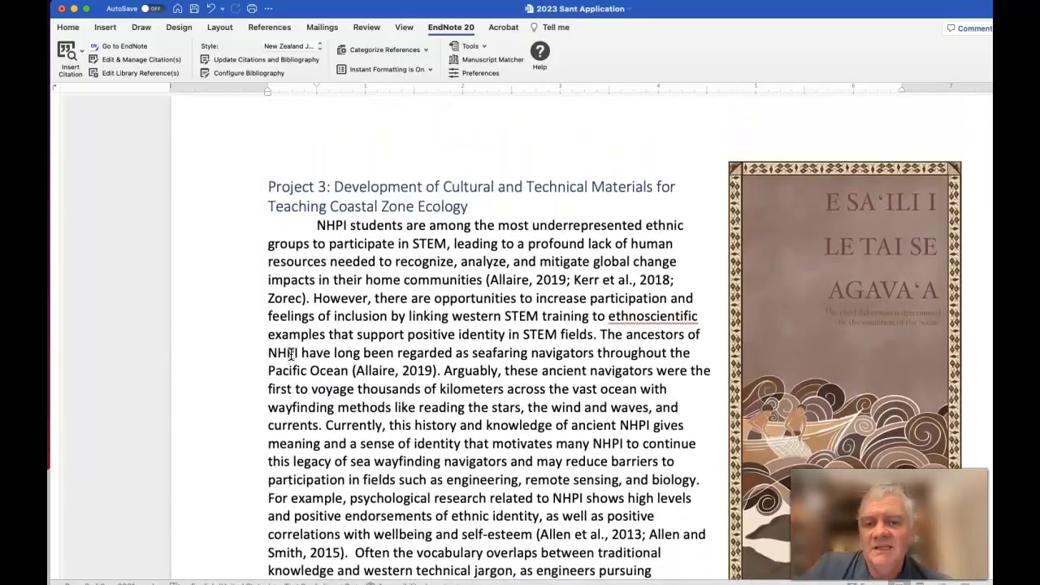
pyautogui.scroll(15, 290, 355)
pyautogui.scroll(10, 290, 355)
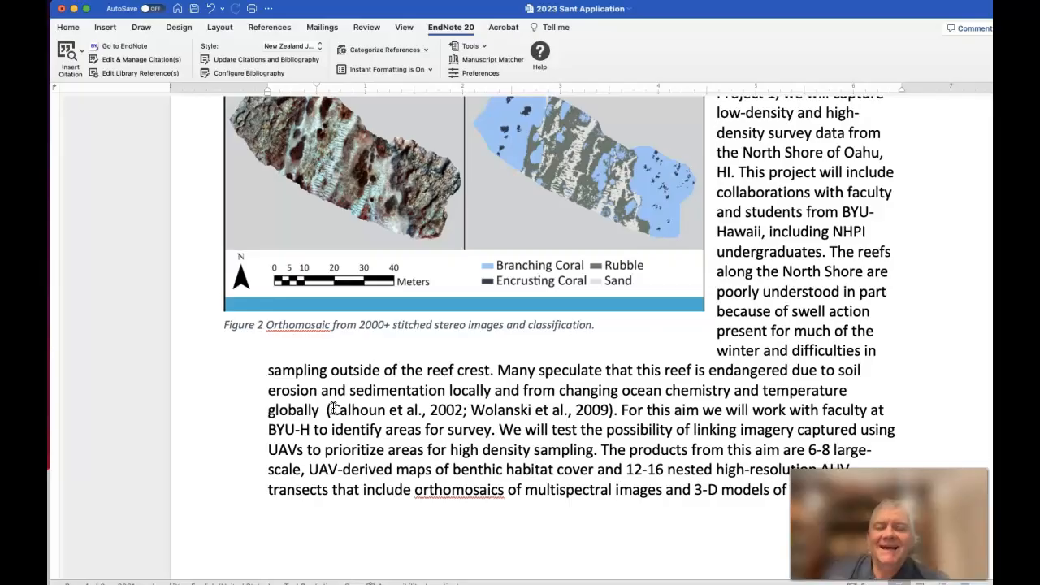
pyautogui.scroll(20, 333, 408)
pyautogui.scroll(20, 334, 408)
pyautogui.scroll(-3, 333, 408)
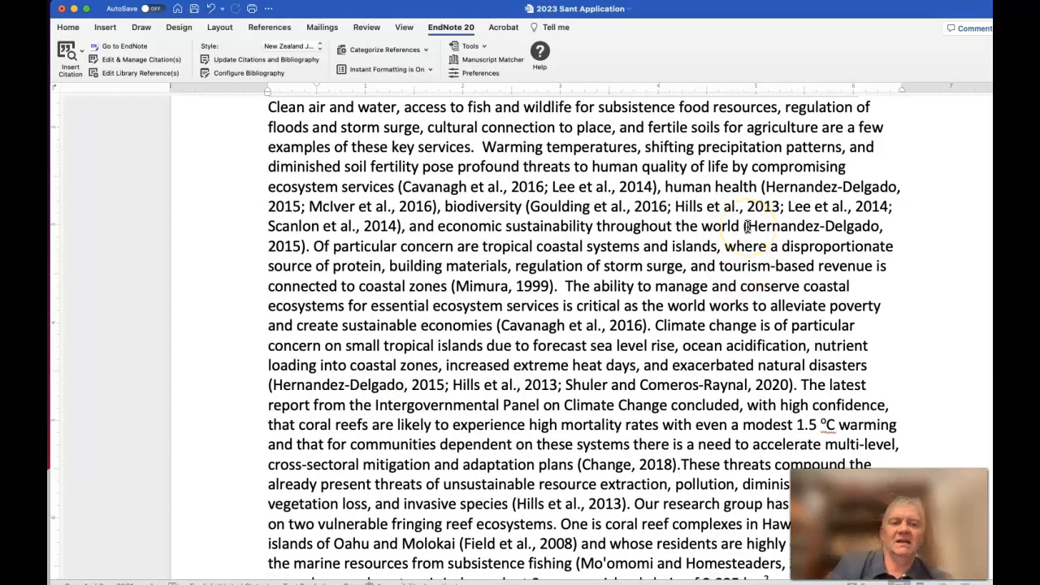
# Change the document's citation style to Nature Medicine and check the reformatted citations in the first paragraph
pyautogui.moveTo(744, 227); pyautogui.dragTo(306, 246)
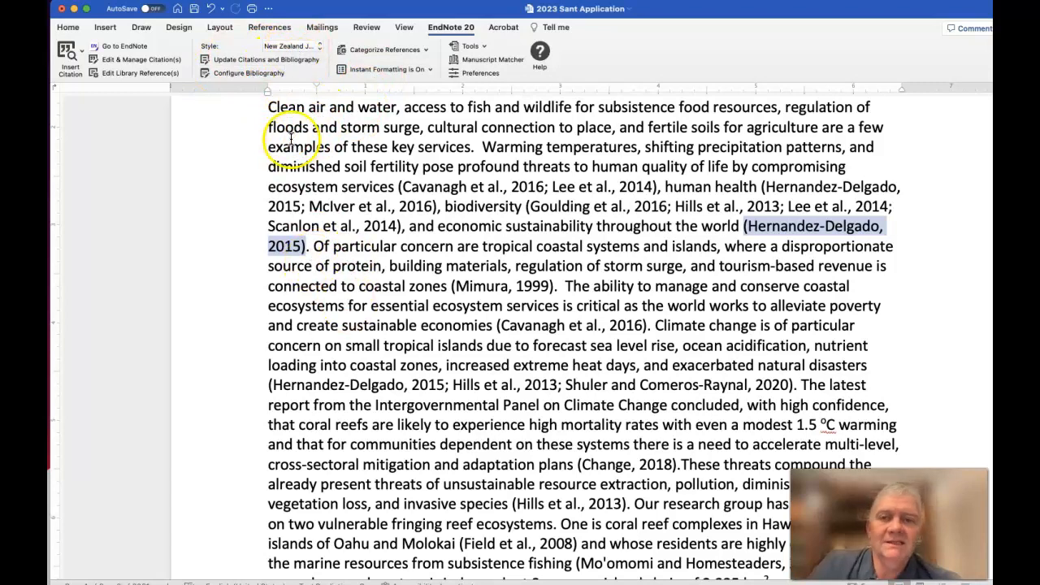
pyautogui.click(301, 46)
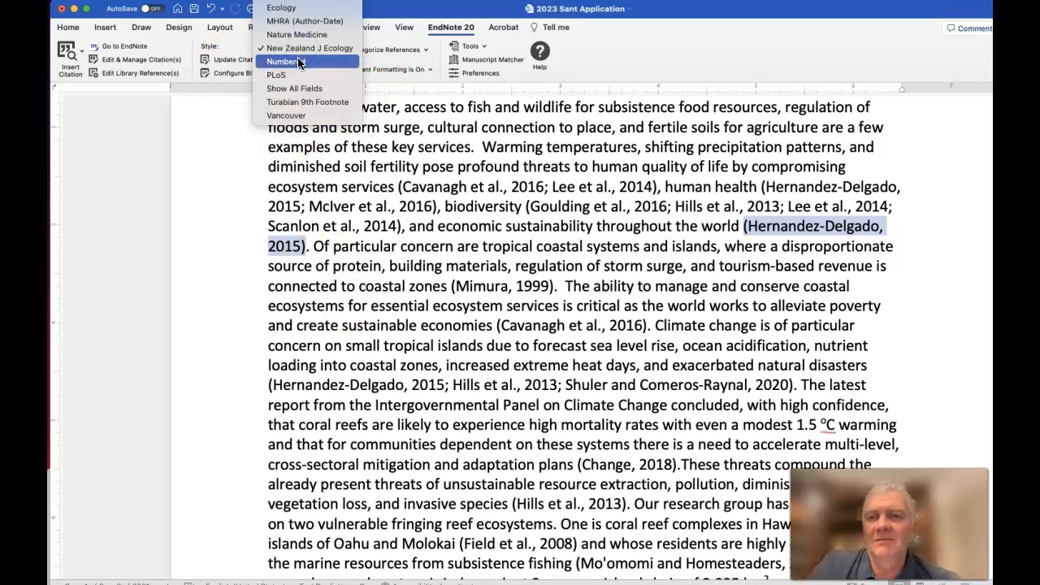
pyautogui.scroll(2, 305, 57)
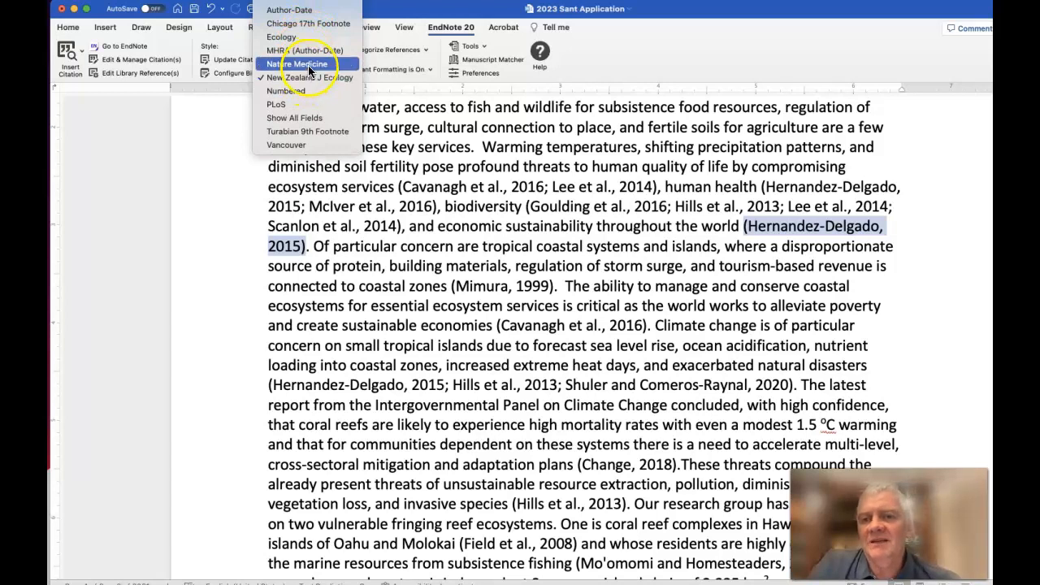
pyautogui.click(309, 65)
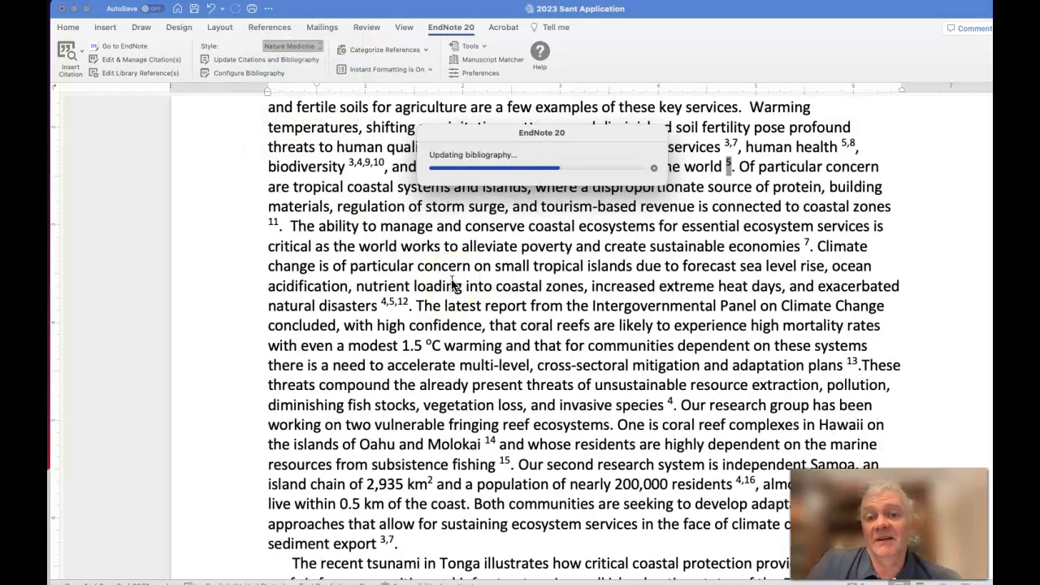
pyautogui.scroll(3, 452, 285)
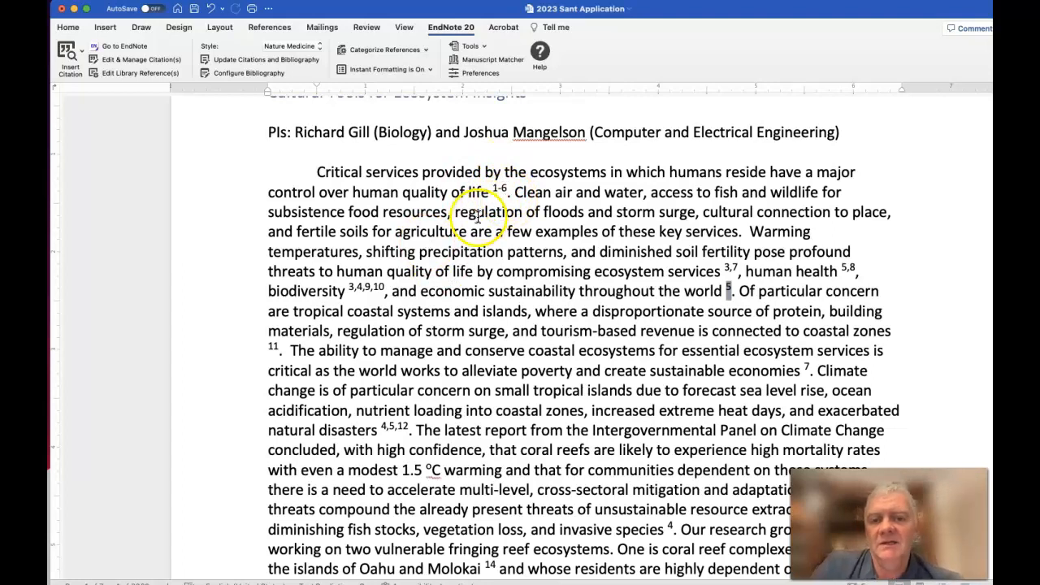
pyautogui.scroll(-1, 492, 204)
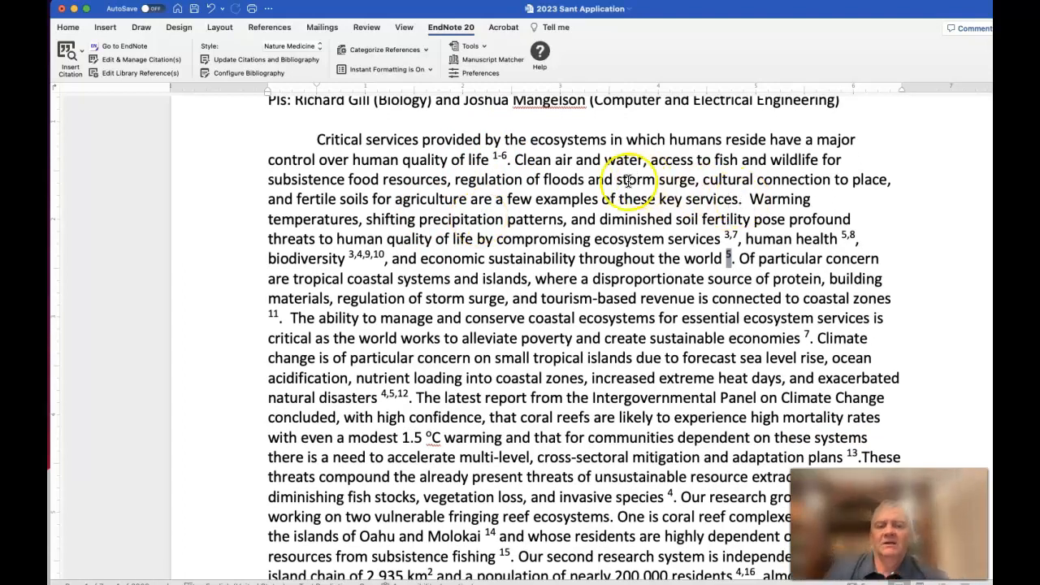
# Add "Here is my new claim" at the end of the first paragraph and search the EndNote library by an author's surname for its citation
pyautogui.scroll(-5, 615, 233)
pyautogui.scroll(-1, 624, 202)
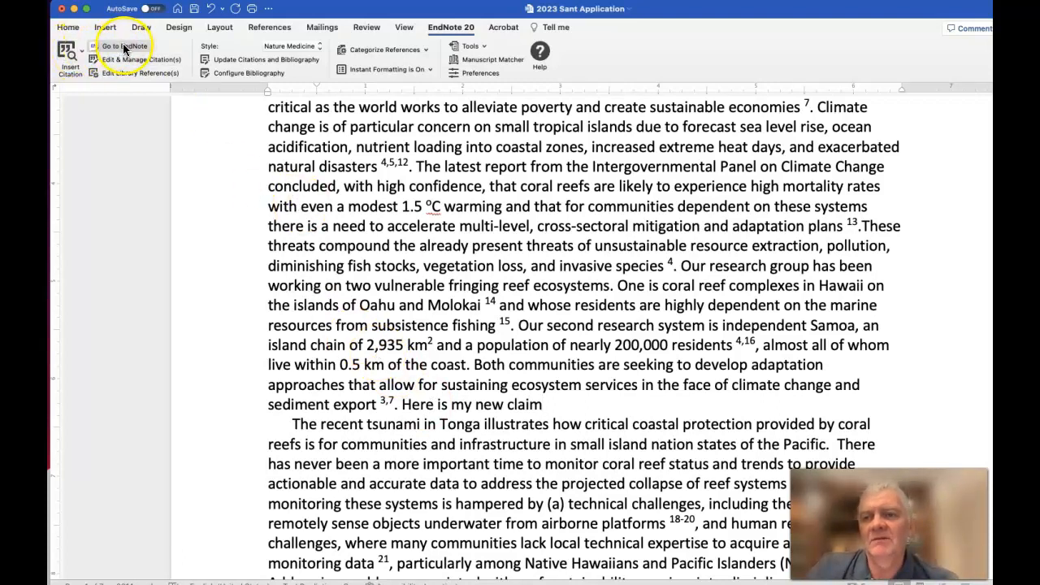
pyautogui.click(70, 53)
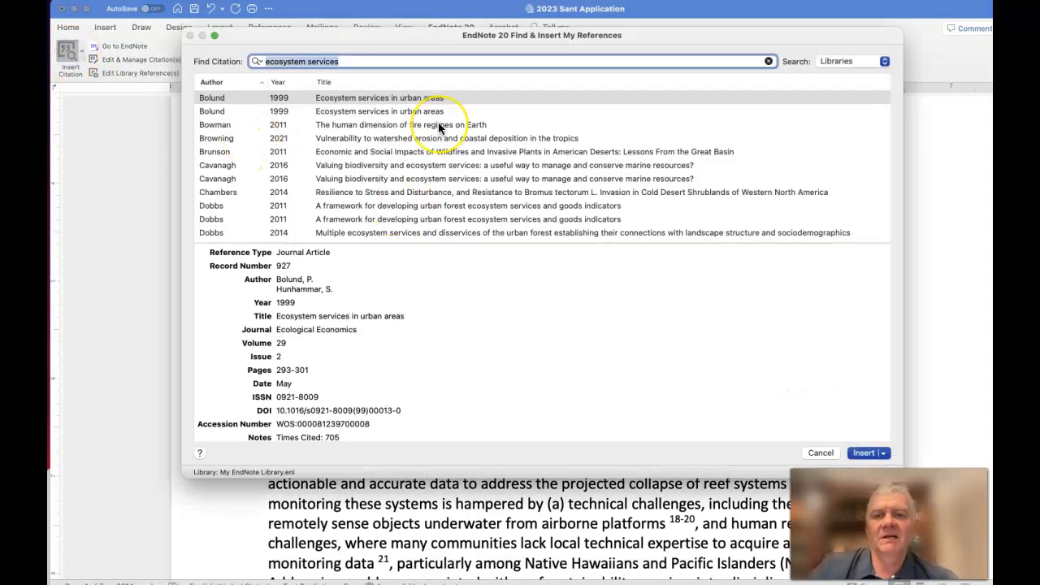
pyautogui.write('Gill')
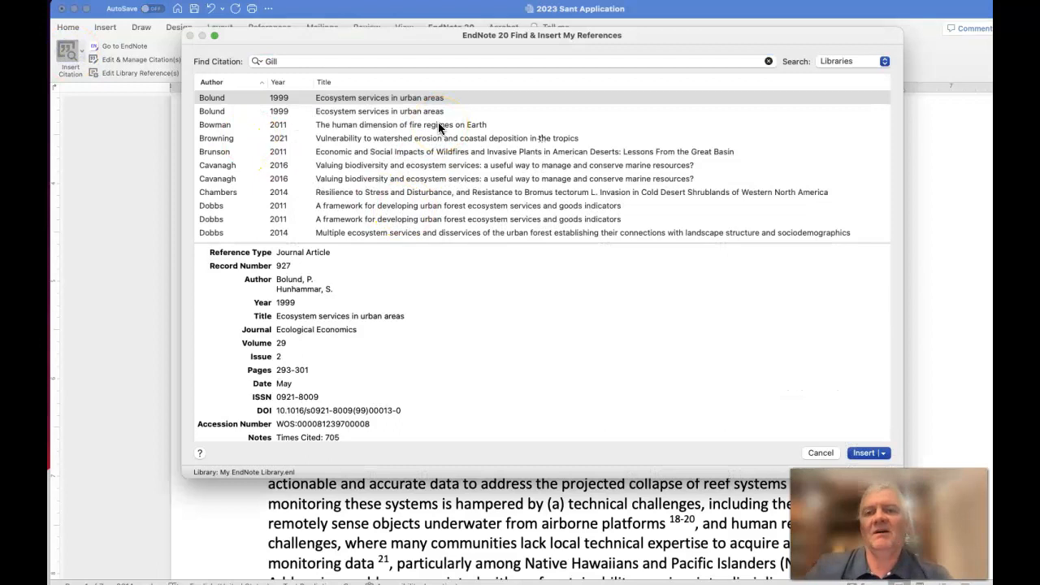
pyautogui.press('Return')
# Insert the 2014 Plant and Soil reference on 3-years of warming and N-deposition in subalpine meadows after the new claim
pyautogui.scroll(-3, 423, 160)
pyautogui.scroll(-5, 422, 160)
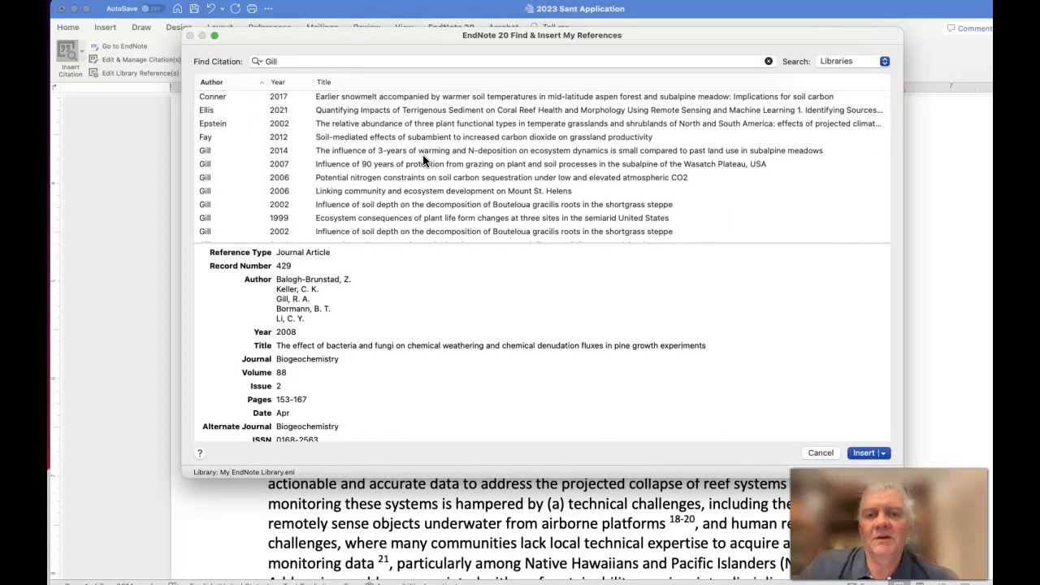
pyautogui.click(423, 153)
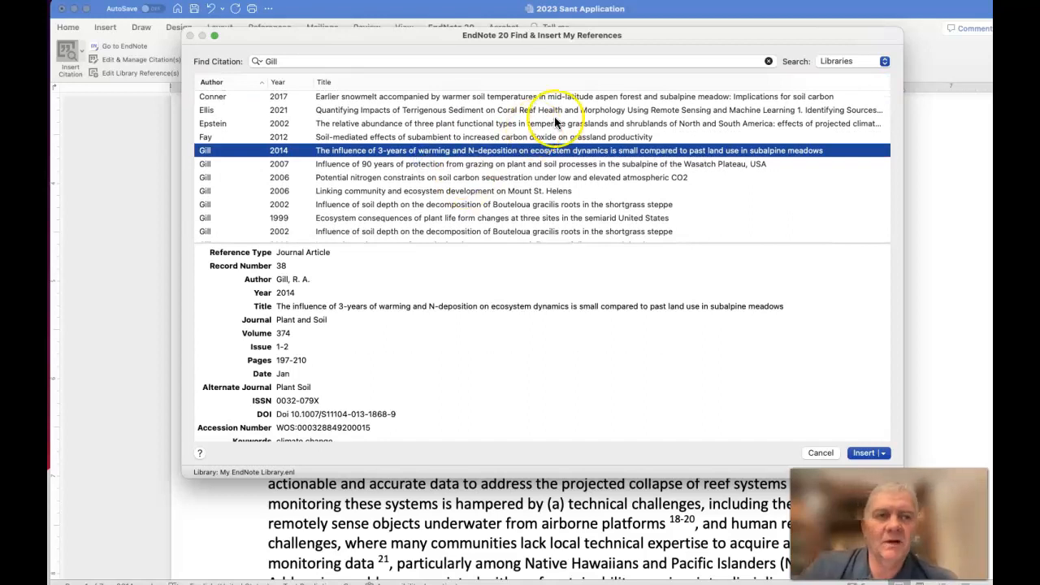
pyautogui.click(864, 452)
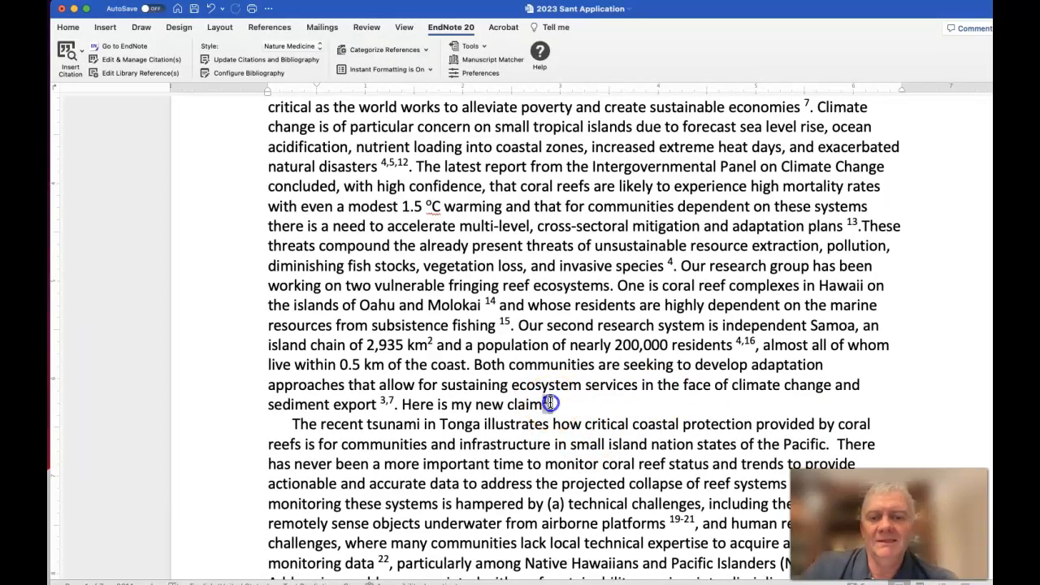
pyautogui.scroll(-4, 567, 410)
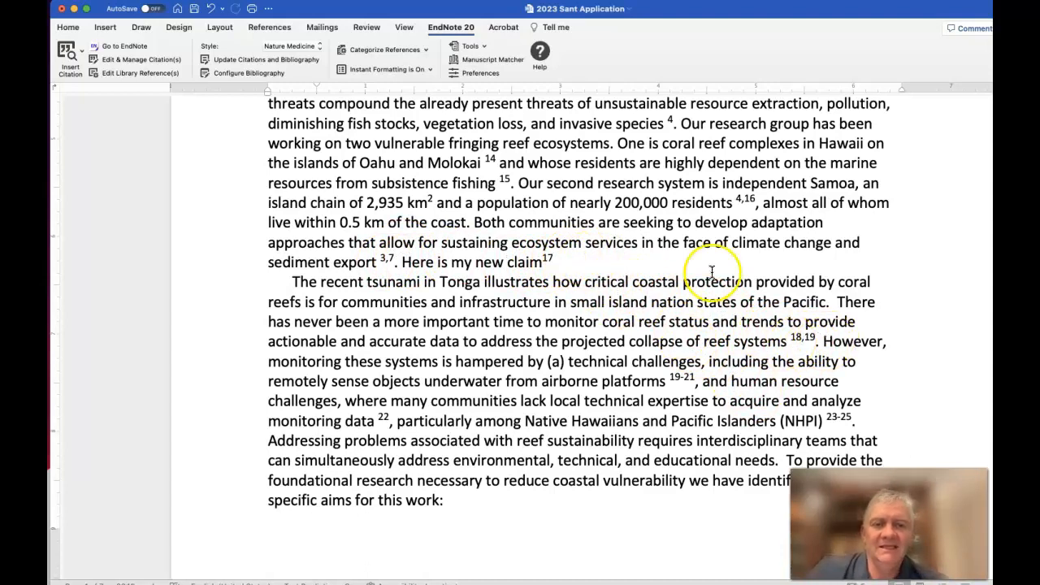
# Delete "Here is my new claim" together with its citation, update the citations and bibliography, and check the renumbered citations
pyautogui.click(549, 257)
pyautogui.moveTo(543, 260); pyautogui.dragTo(416, 267)
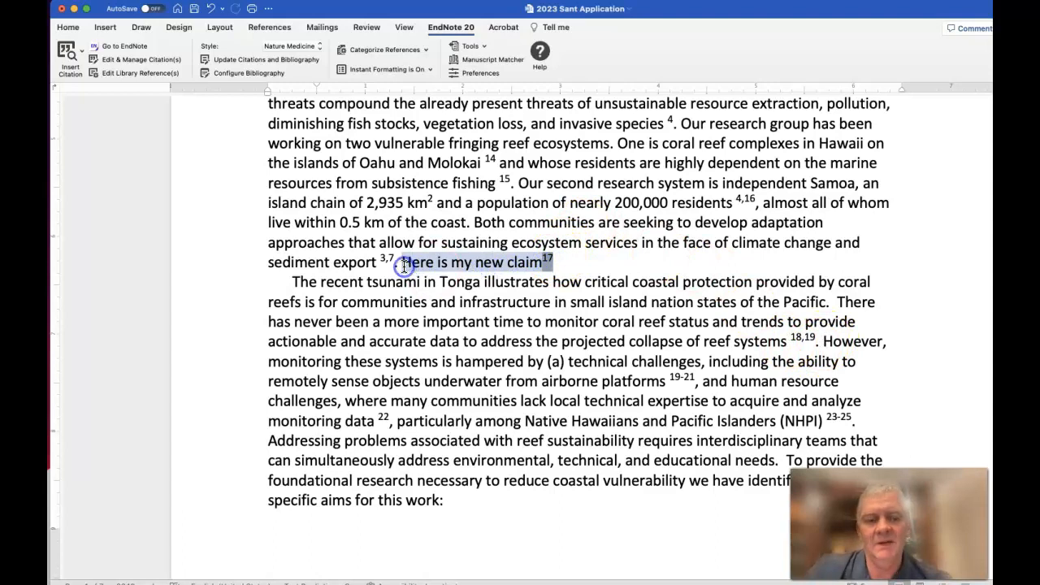
pyautogui.press('BackSpace')
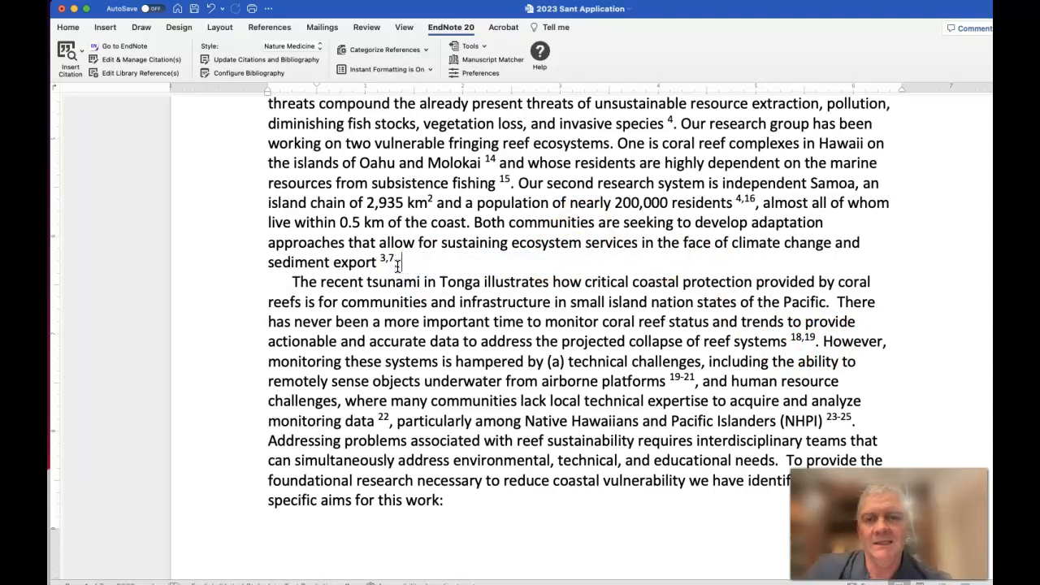
pyautogui.click(291, 62)
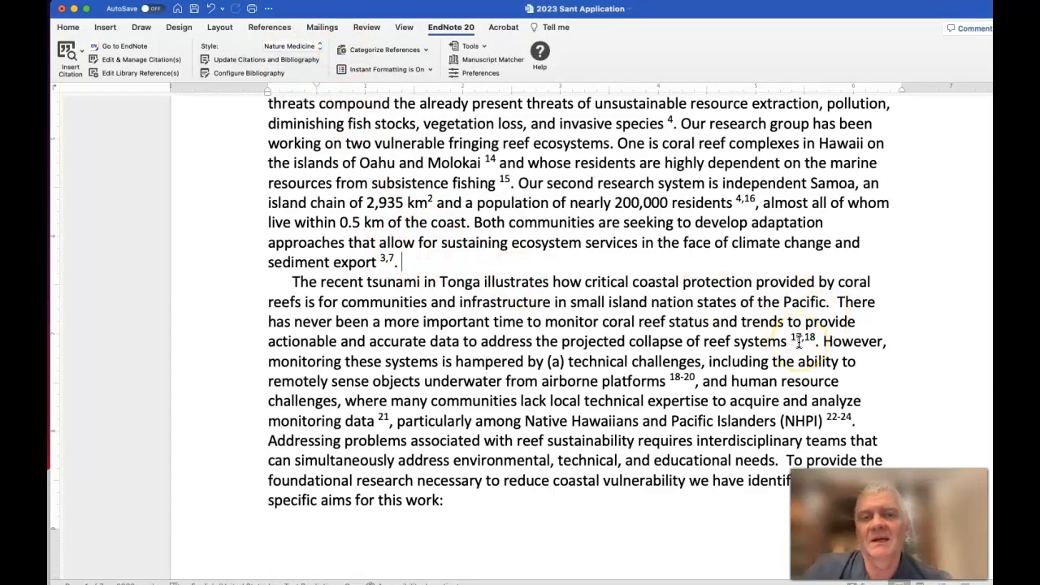
pyautogui.scroll(5, 717, 347)
pyautogui.scroll(-8, 643, 329)
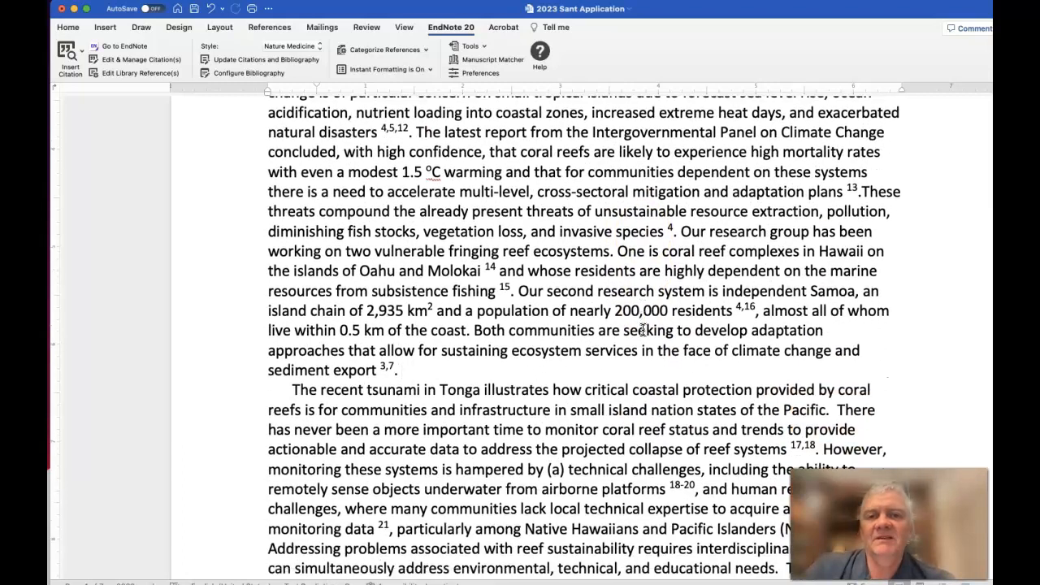
pyautogui.scroll(-1, 643, 329)
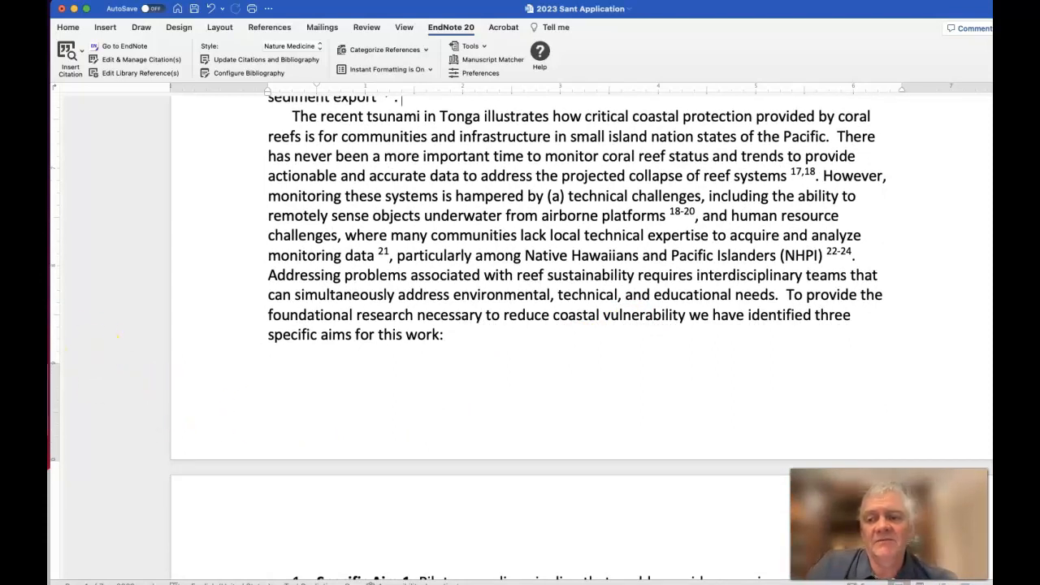
# Switch to the web browser, search Google for "cite while you write endnote 20" and open the guides.lib.usf.edu Cite While You Write guide
pyautogui.press('super+Tab')
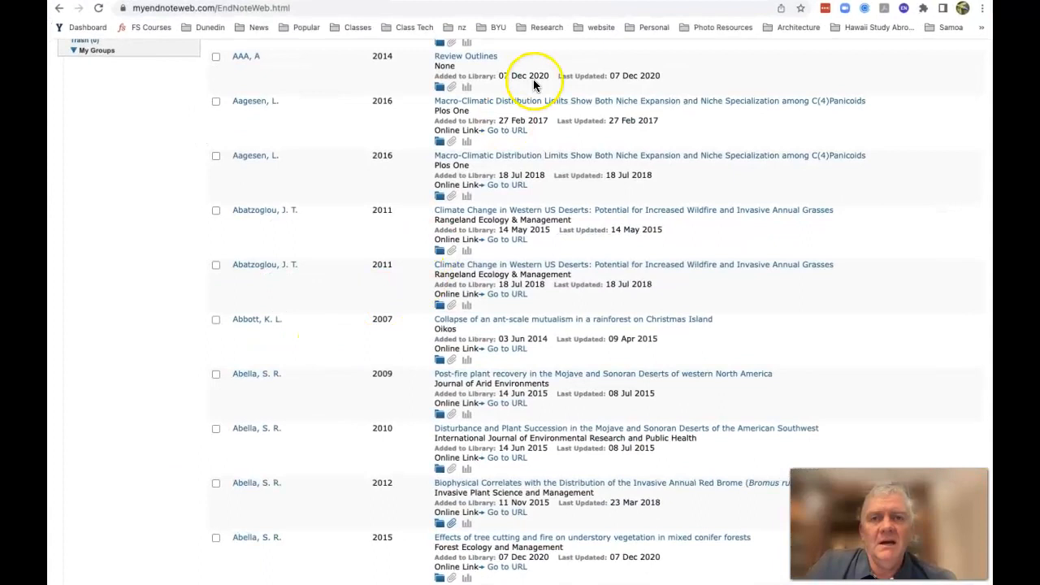
pyautogui.moveTo(753, 22)
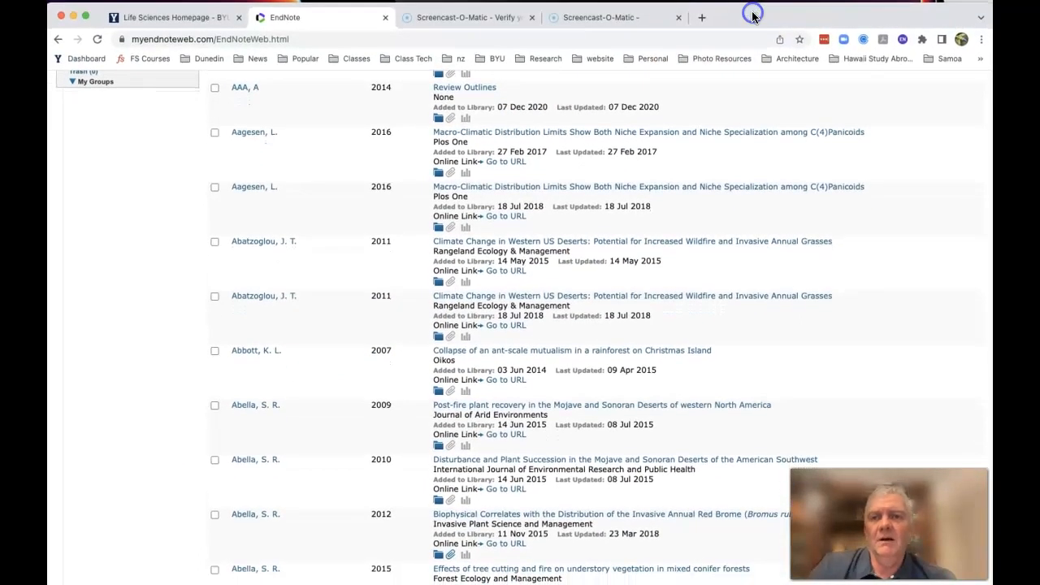
pyautogui.click(505, 39)
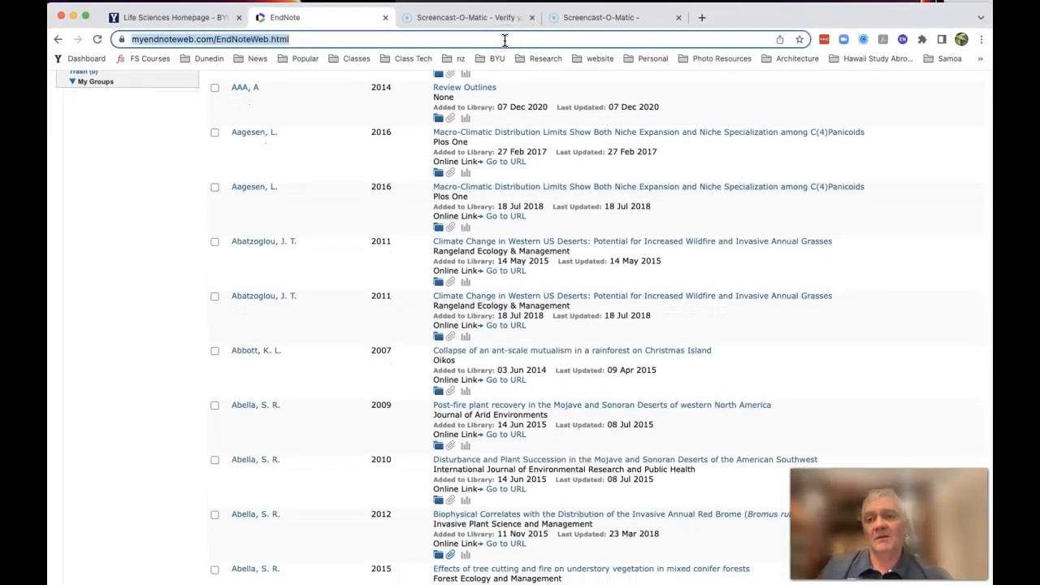
pyautogui.write('Cite w')
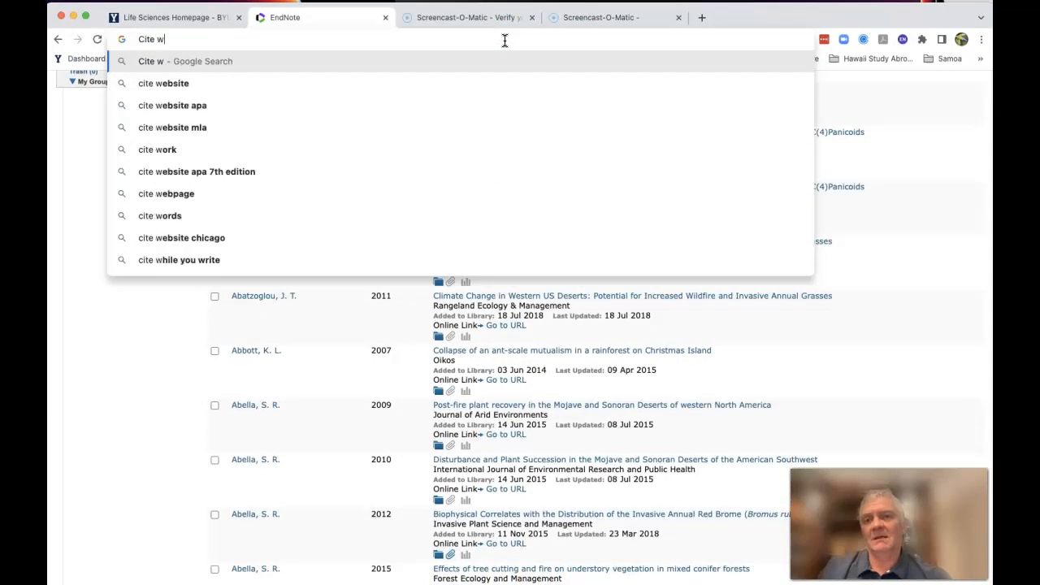
pyautogui.write('hile you write')
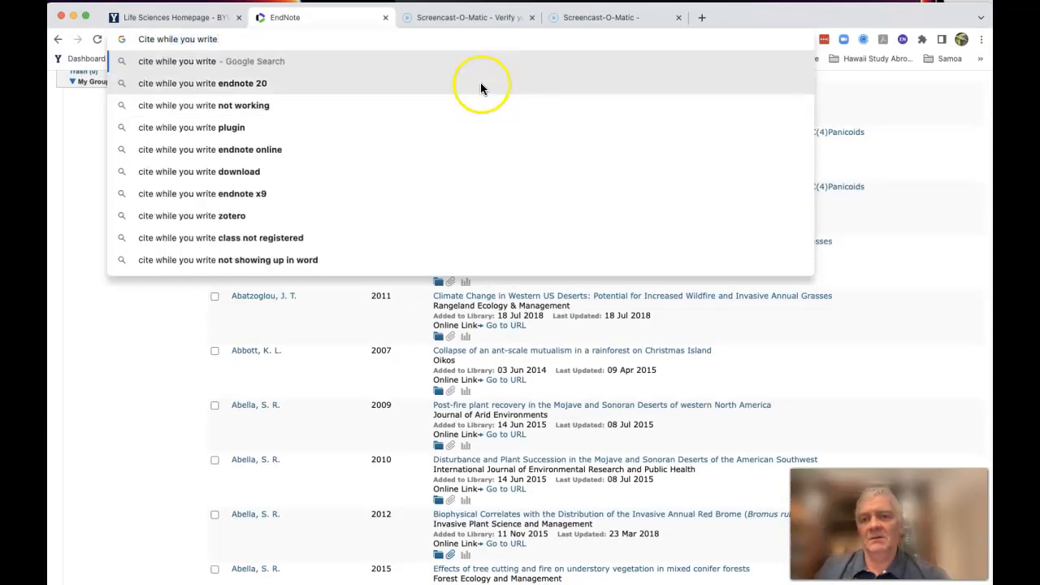
pyautogui.click(481, 83)
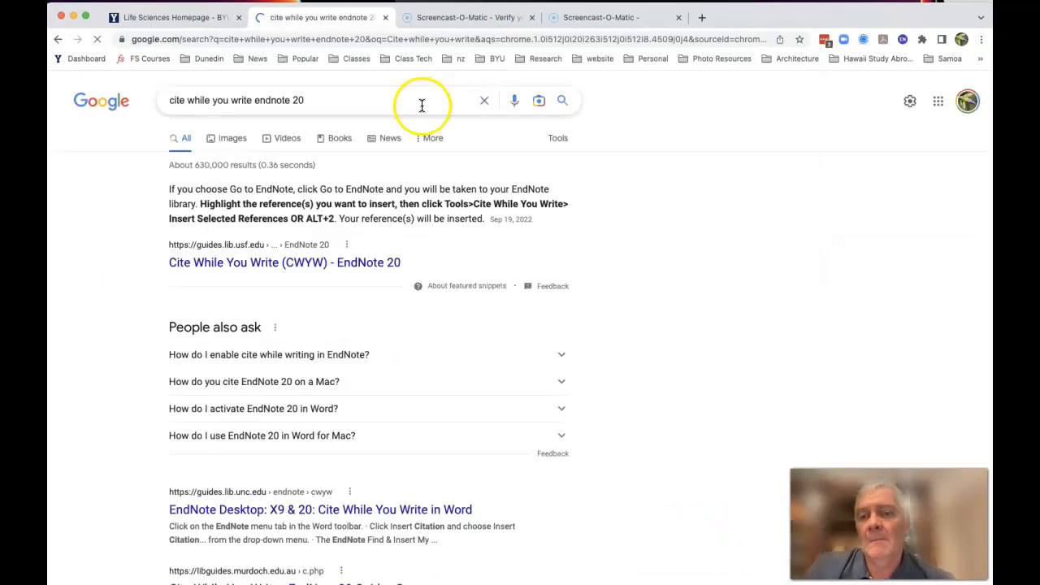
pyautogui.click(312, 262)
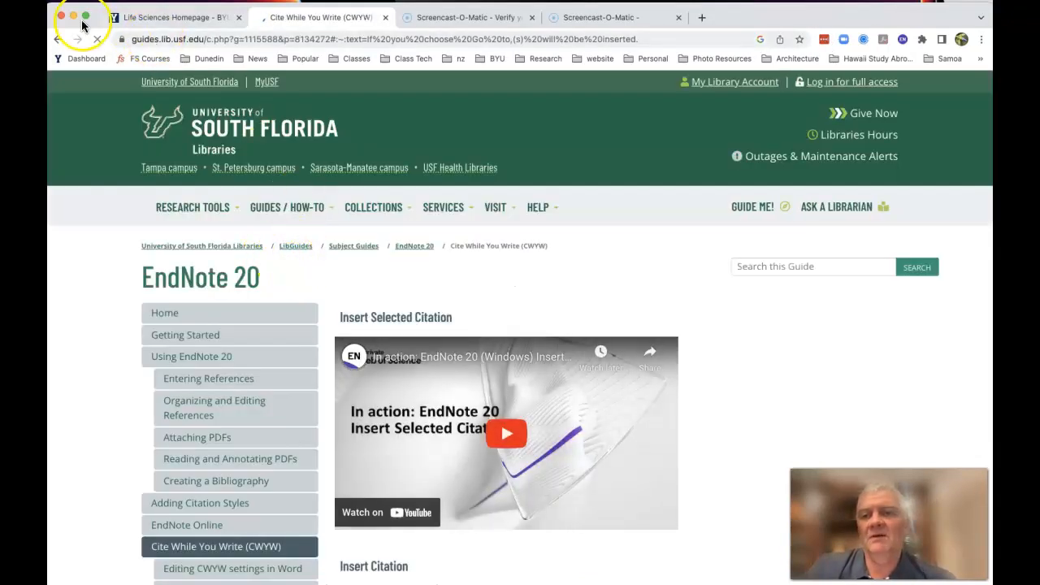
# Return to the Google results for Cite While You Write in EndNote 20 and look through the listed guides and tutorial videos
pyautogui.click(58, 40)
pyautogui.scroll(-2, 191, 217)
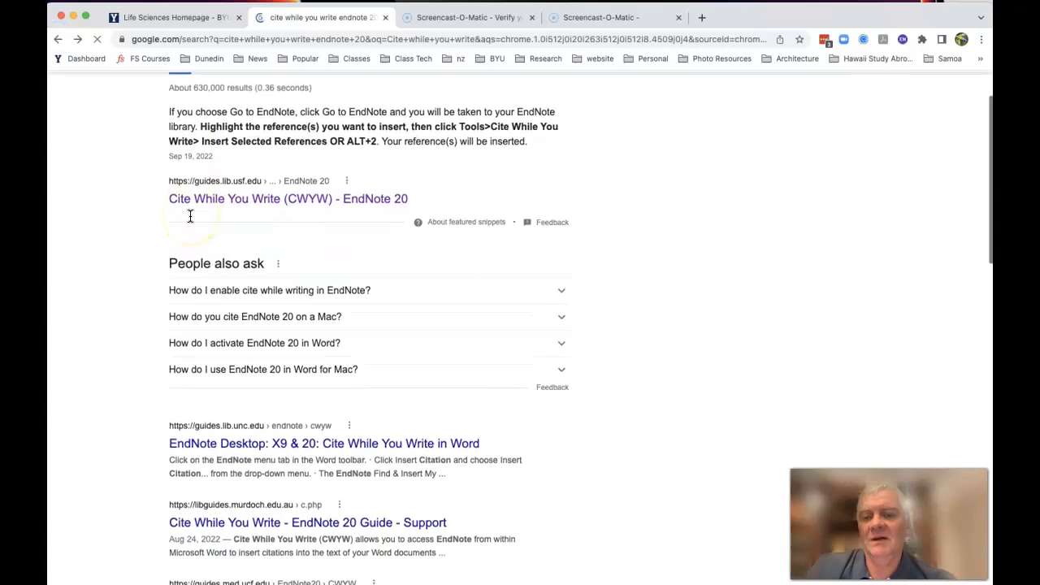
pyautogui.scroll(-5, 273, 355)
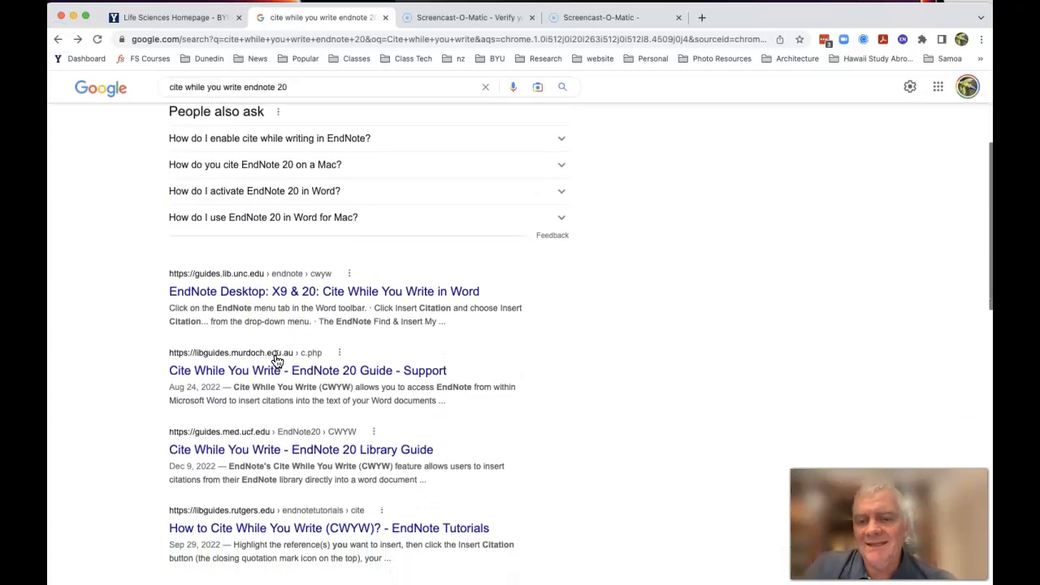
pyautogui.scroll(-1, 285, 370)
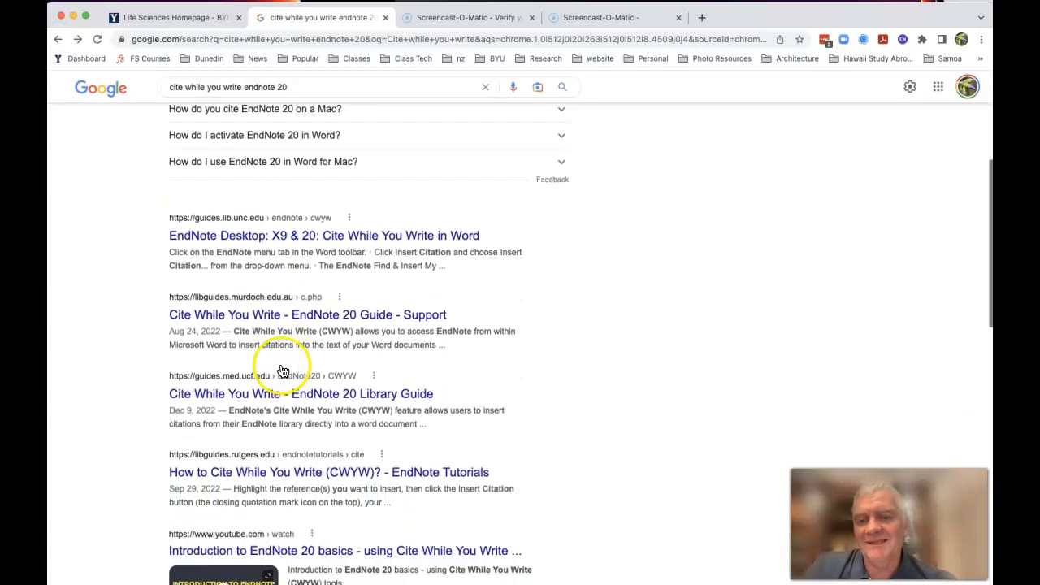
pyautogui.scroll(1, 284, 427)
pyautogui.scroll(-3, 284, 427)
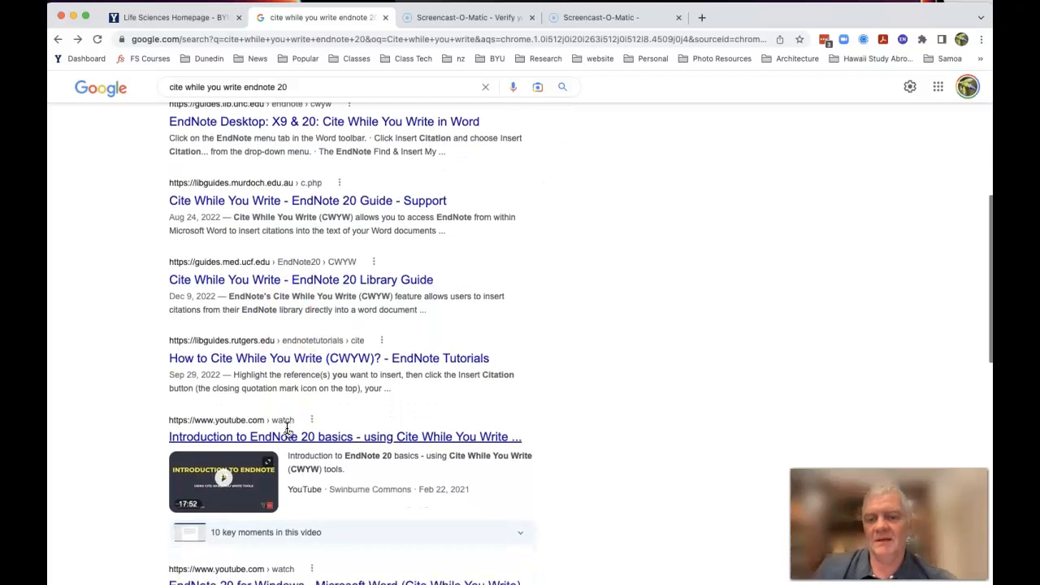
pyautogui.scroll(5, 286, 429)
pyautogui.scroll(4, 286, 429)
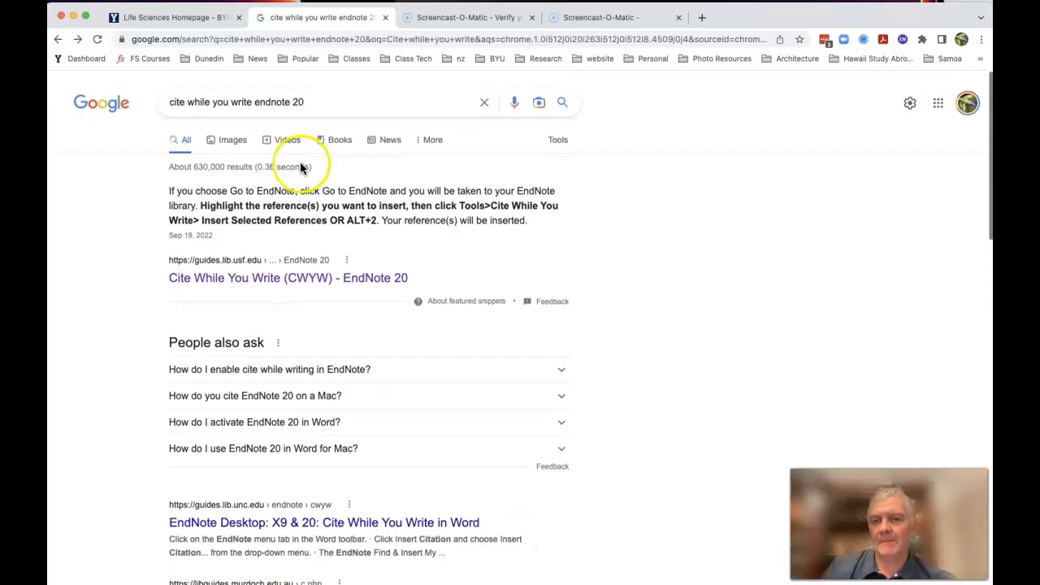
# Search Google for "cite while you write endnote 20 download" and look over the EndNote Downloads page on endnote.com
pyautogui.click(323, 101)
pyautogui.click(320, 126)
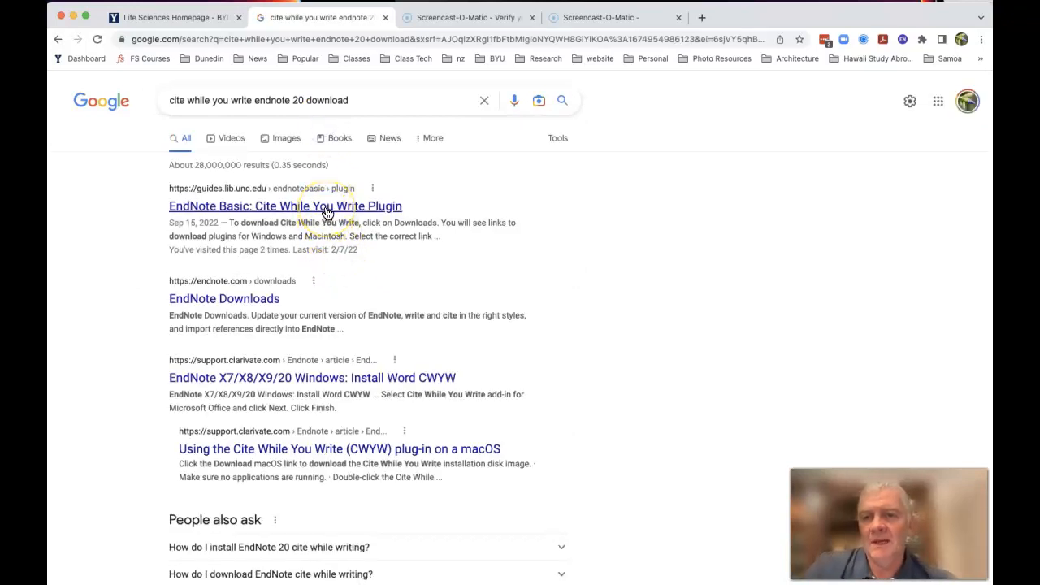
pyautogui.click(273, 296)
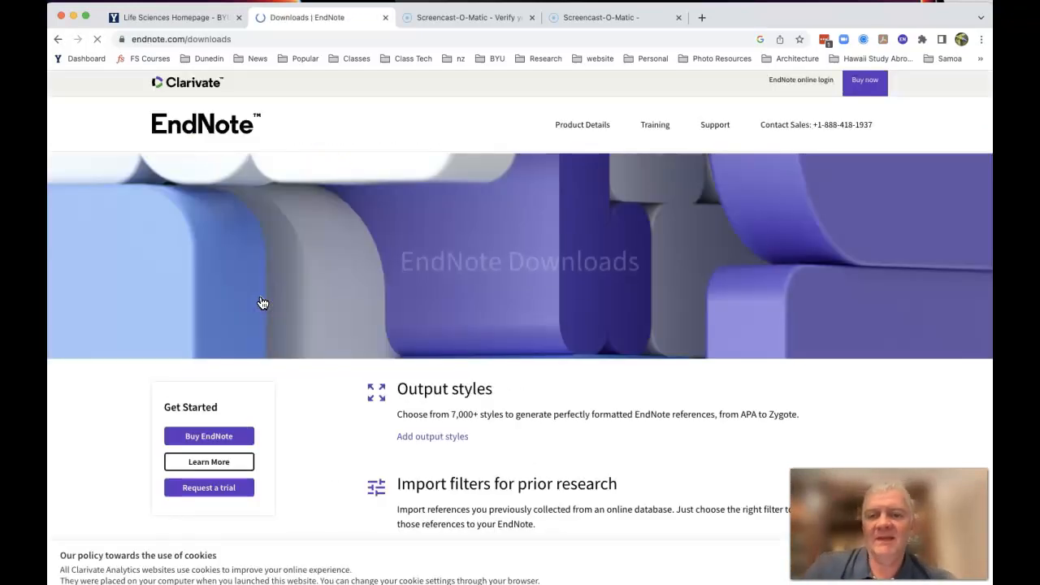
pyautogui.scroll(-5, 255, 358)
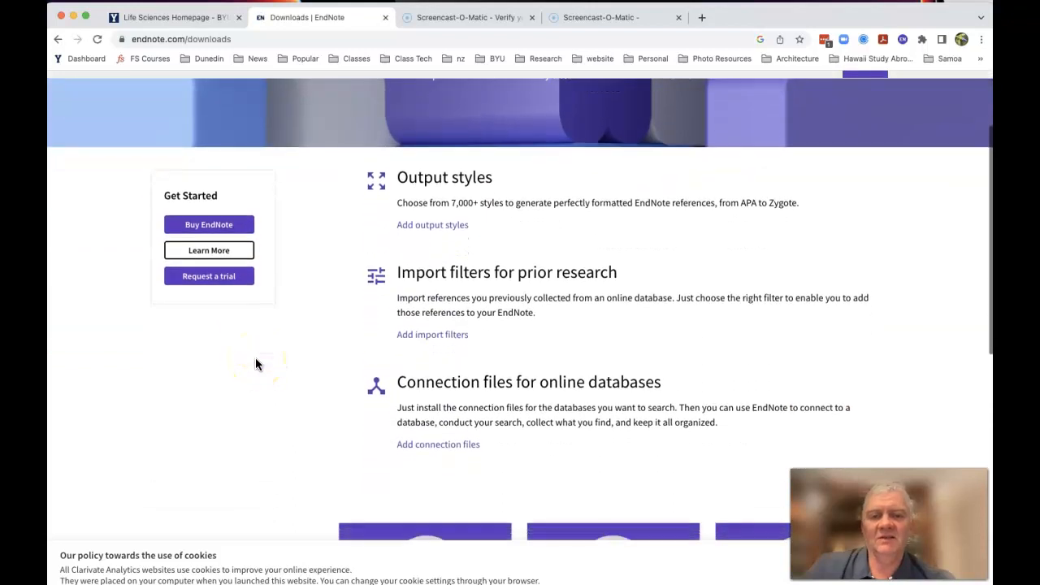
pyautogui.scroll(4, 261, 300)
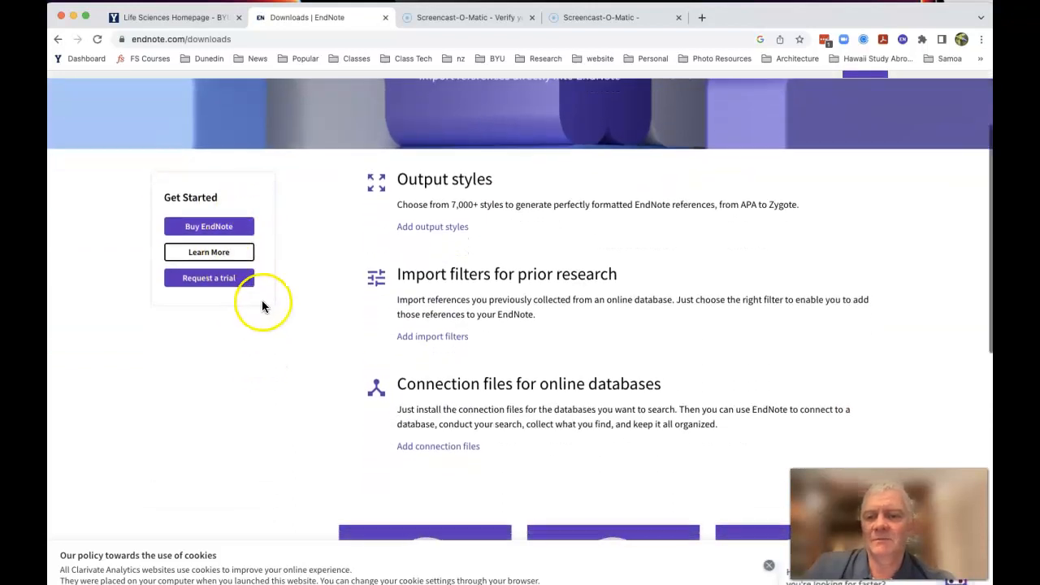
# Go to the EndNote online account and open its page of Cite While You Write plug-in downloads
pyautogui.click(819, 84)
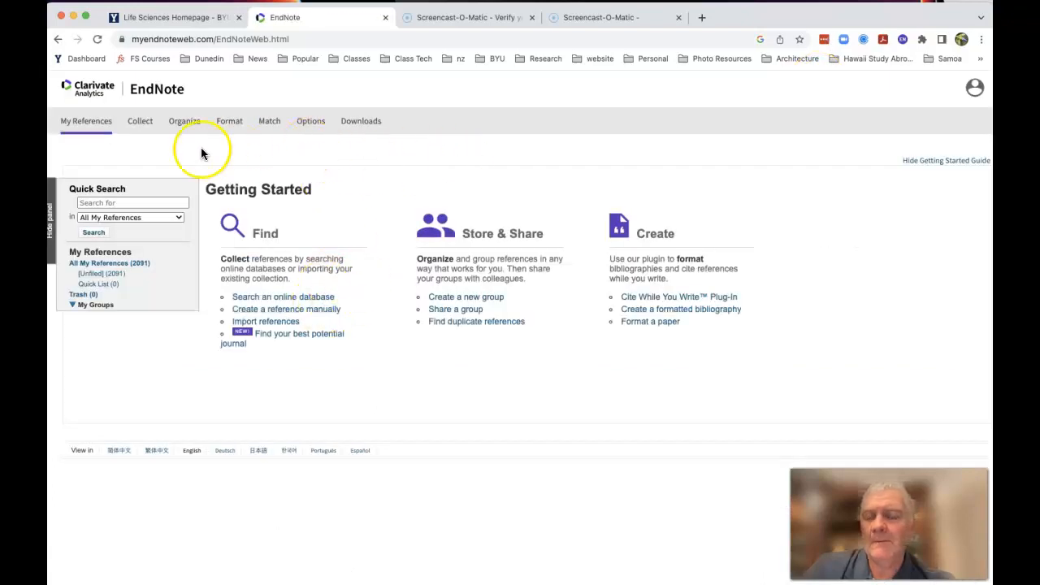
pyautogui.click(363, 122)
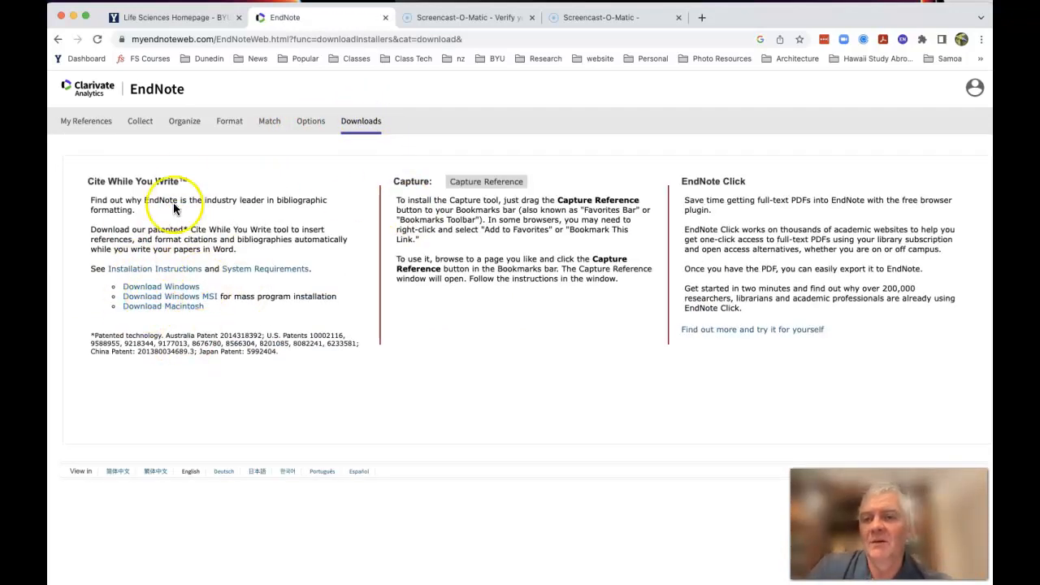
pyautogui.click(974, 88)
pyautogui.click(973, 89)
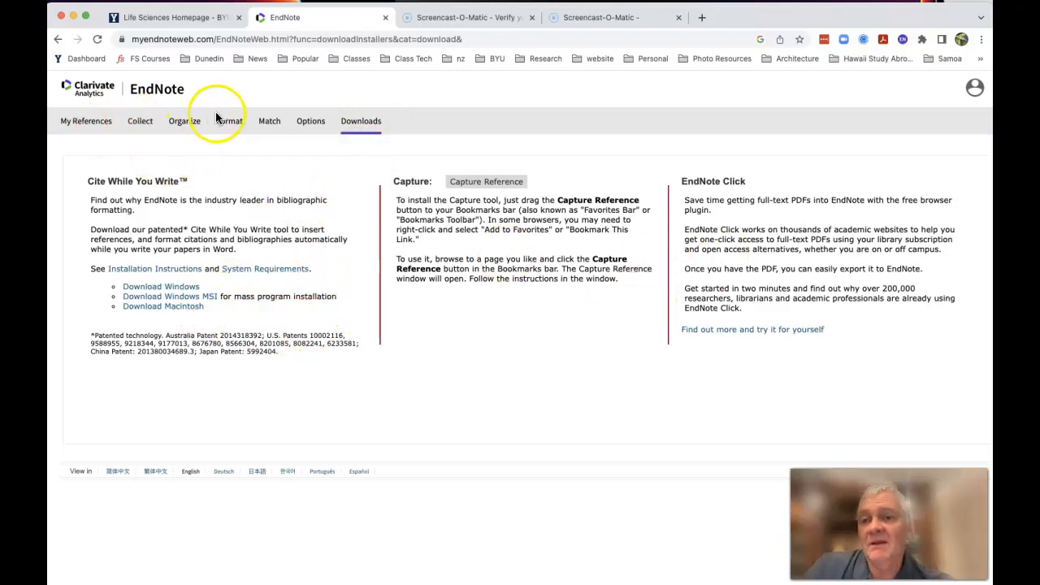
# View the Export References page and open the Bibliography formatting page in EndNote online
pyautogui.moveTo(231, 123)
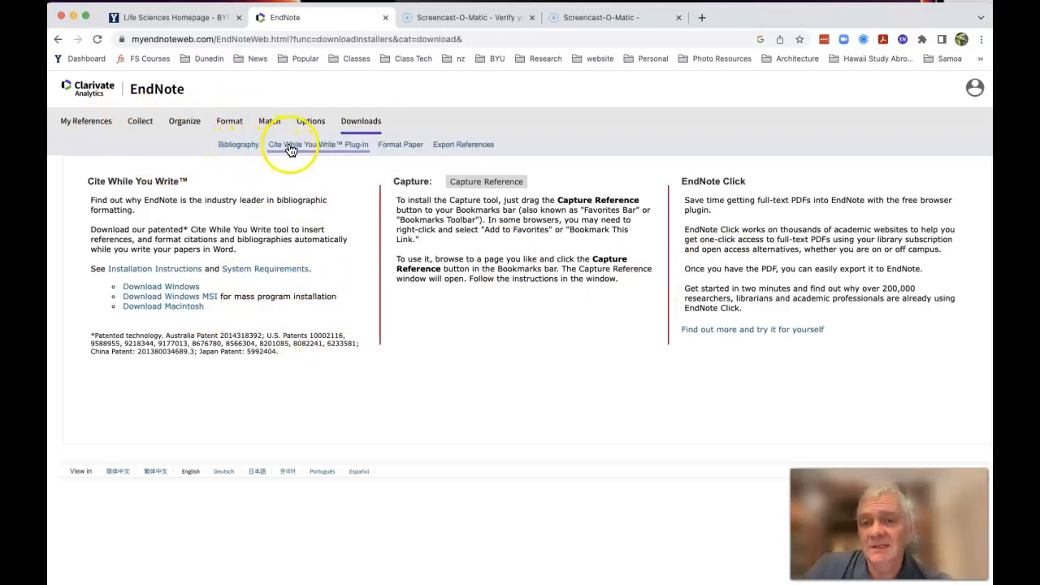
pyautogui.click(458, 145)
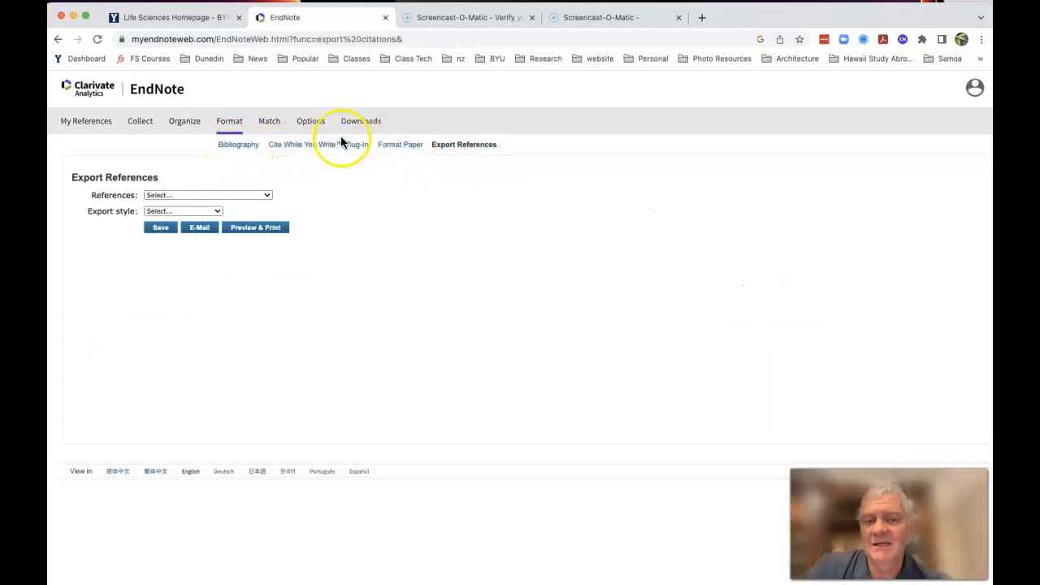
pyautogui.click(236, 149)
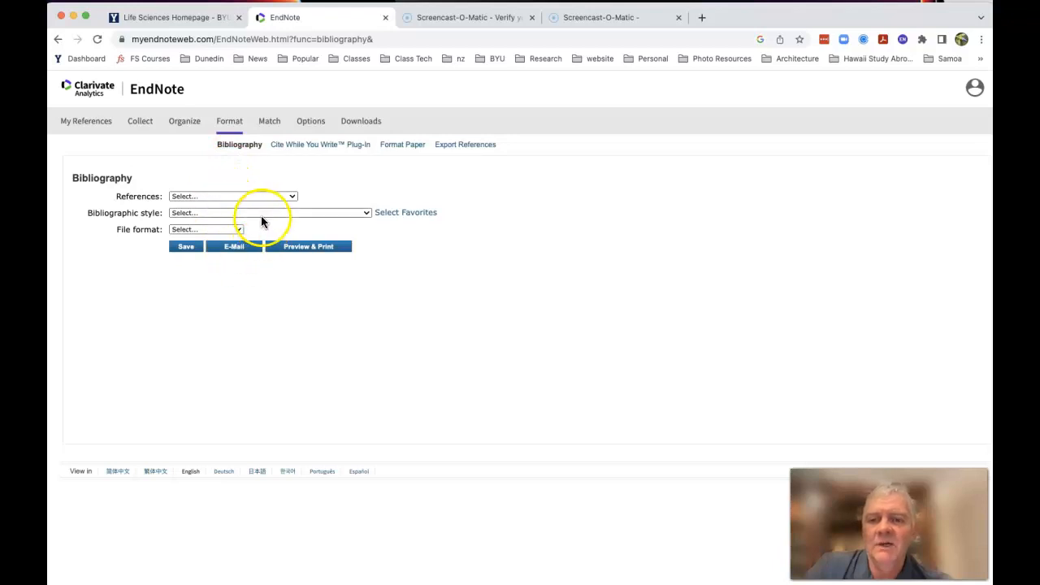
# Browse the available bibliographic styles from the ACS journals through the Clinical and Comp titles, and close the list without choosing one
pyautogui.click(348, 213)
pyautogui.scroll(-10, 287, 439)
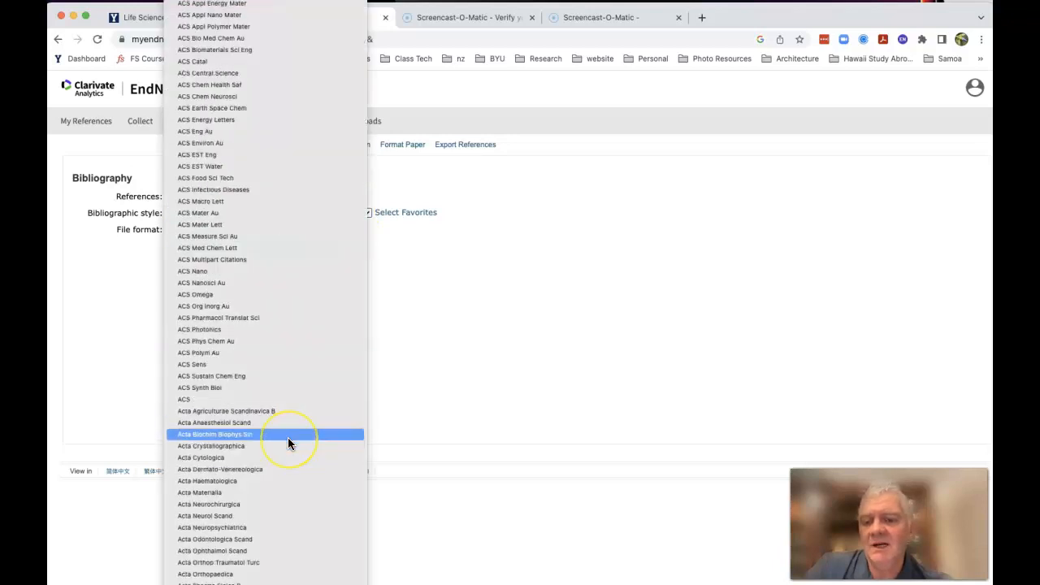
pyautogui.scroll(-20, 288, 443)
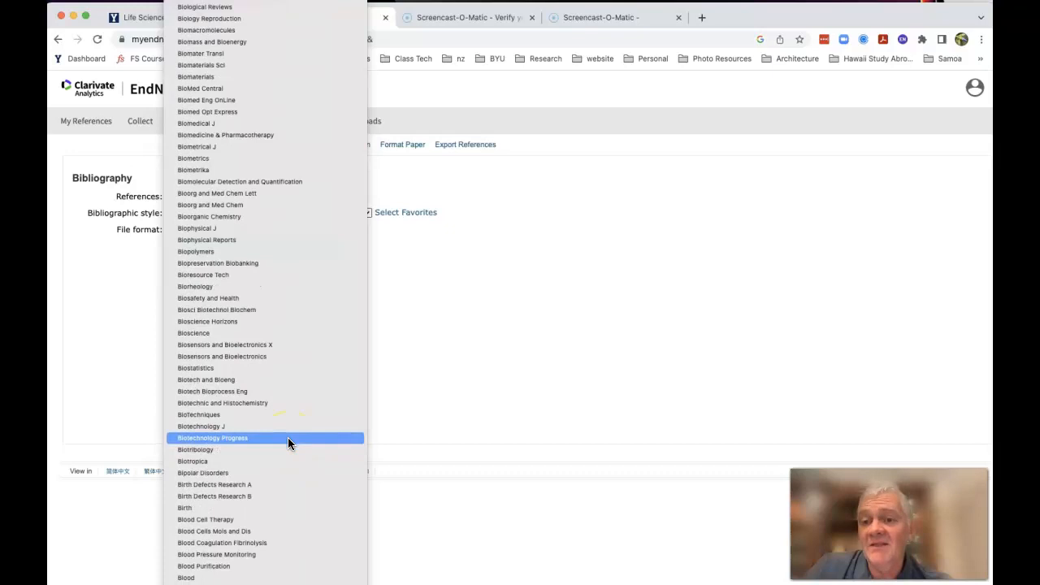
pyautogui.scroll(-20, 287, 439)
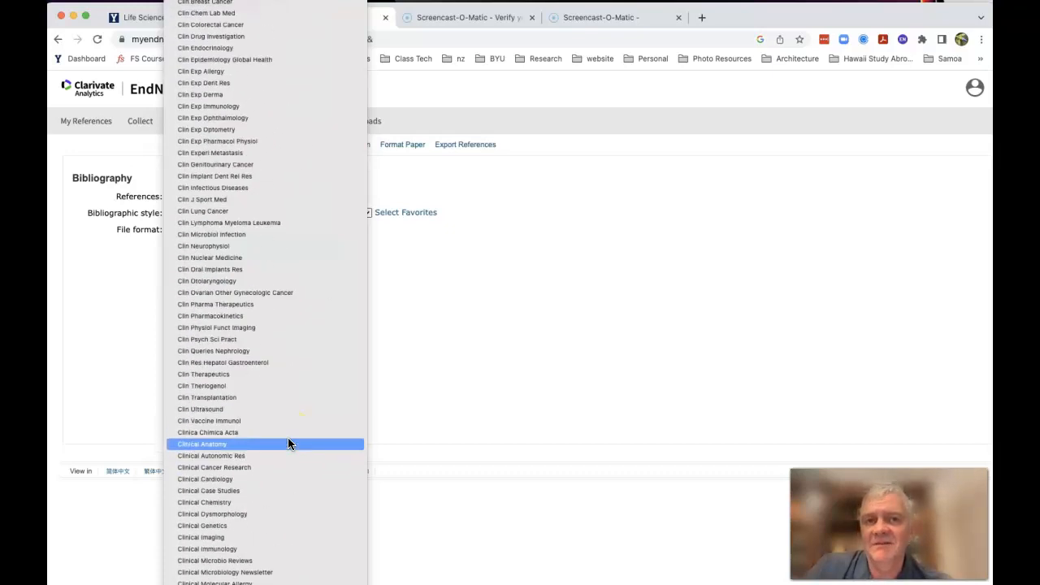
pyautogui.scroll(-15, 287, 441)
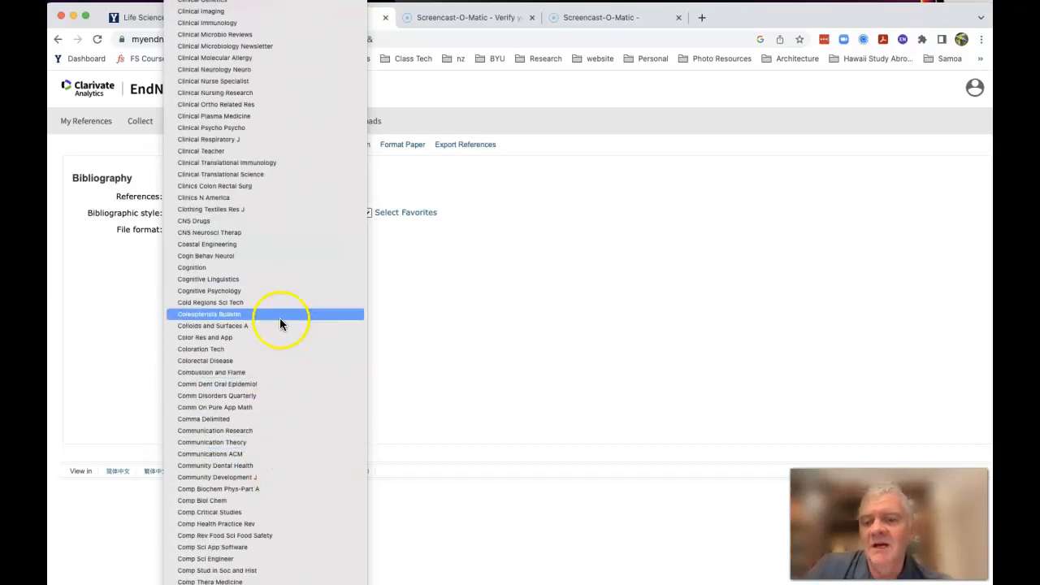
pyautogui.scroll(20, 282, 301)
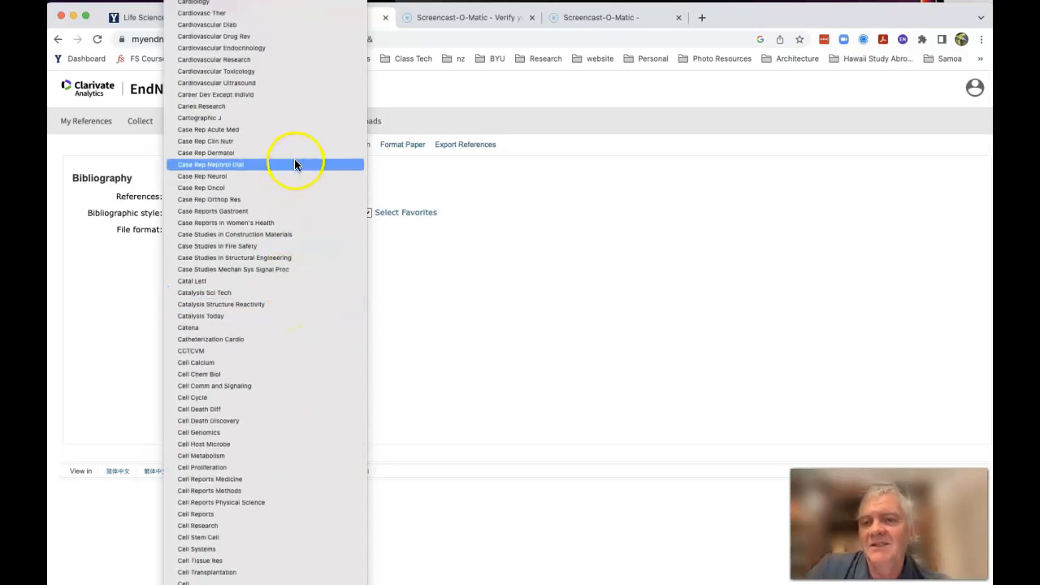
pyautogui.scroll(10, 301, 109)
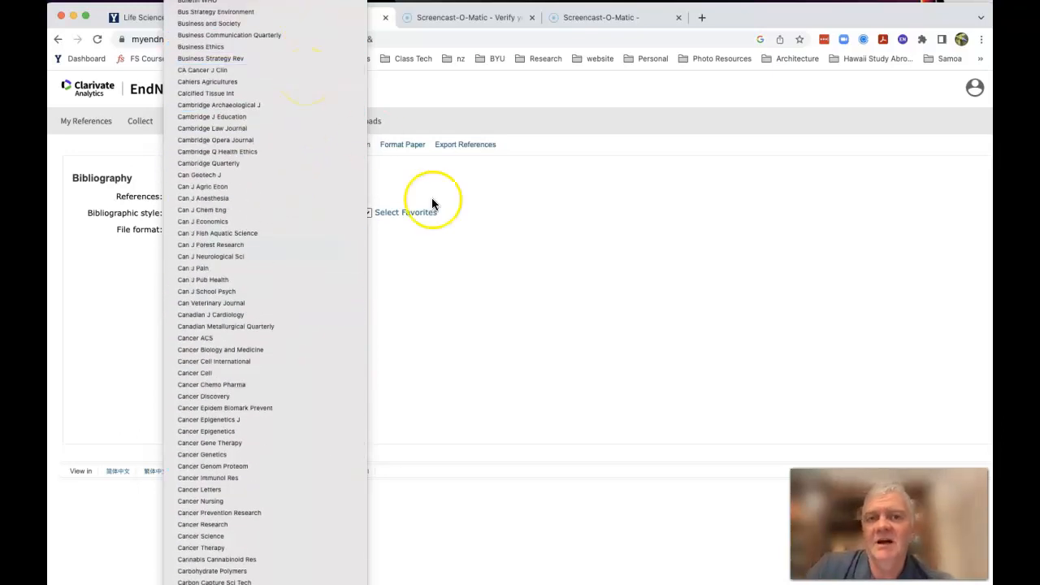
pyautogui.click(515, 287)
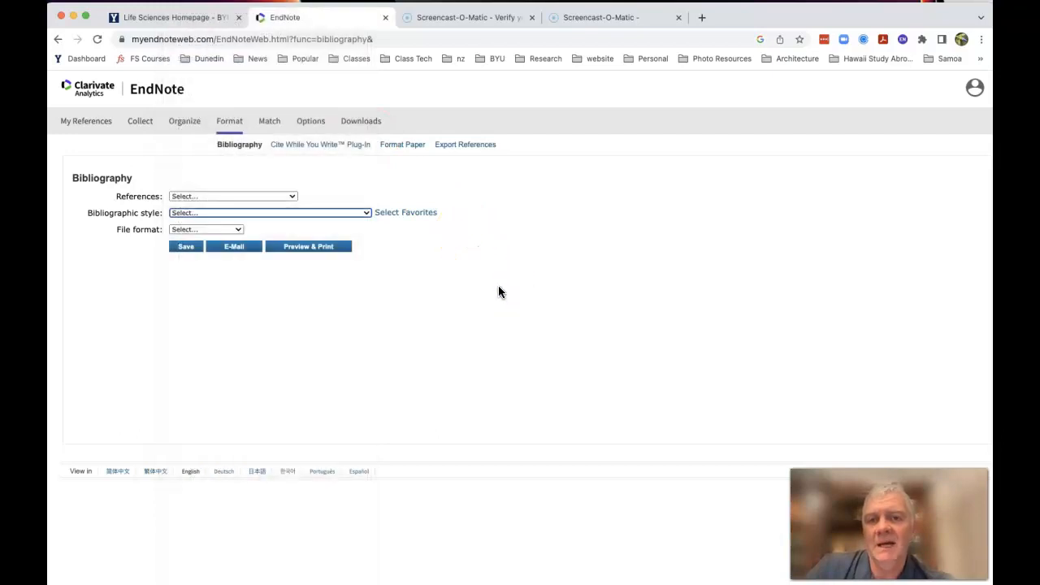